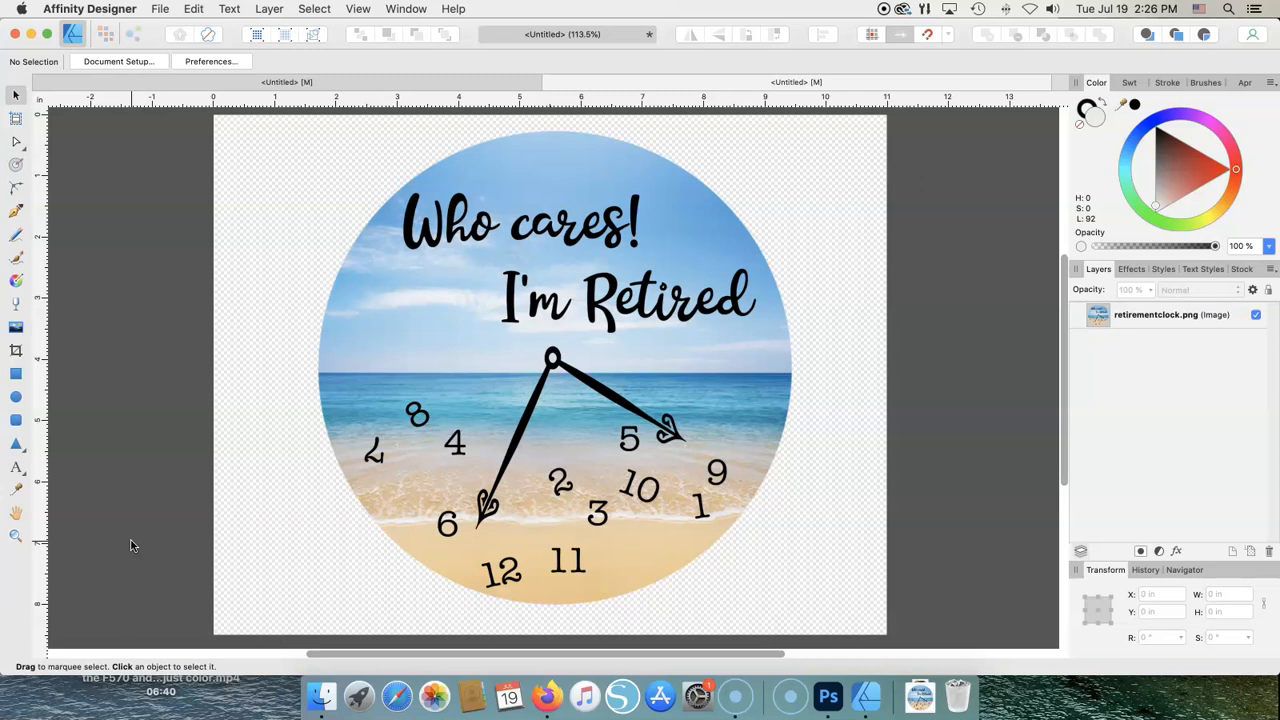
- Open the Apple menu while the retirement clock document is showing
click(148, 443)
click(135, 458)
click(21, 10)
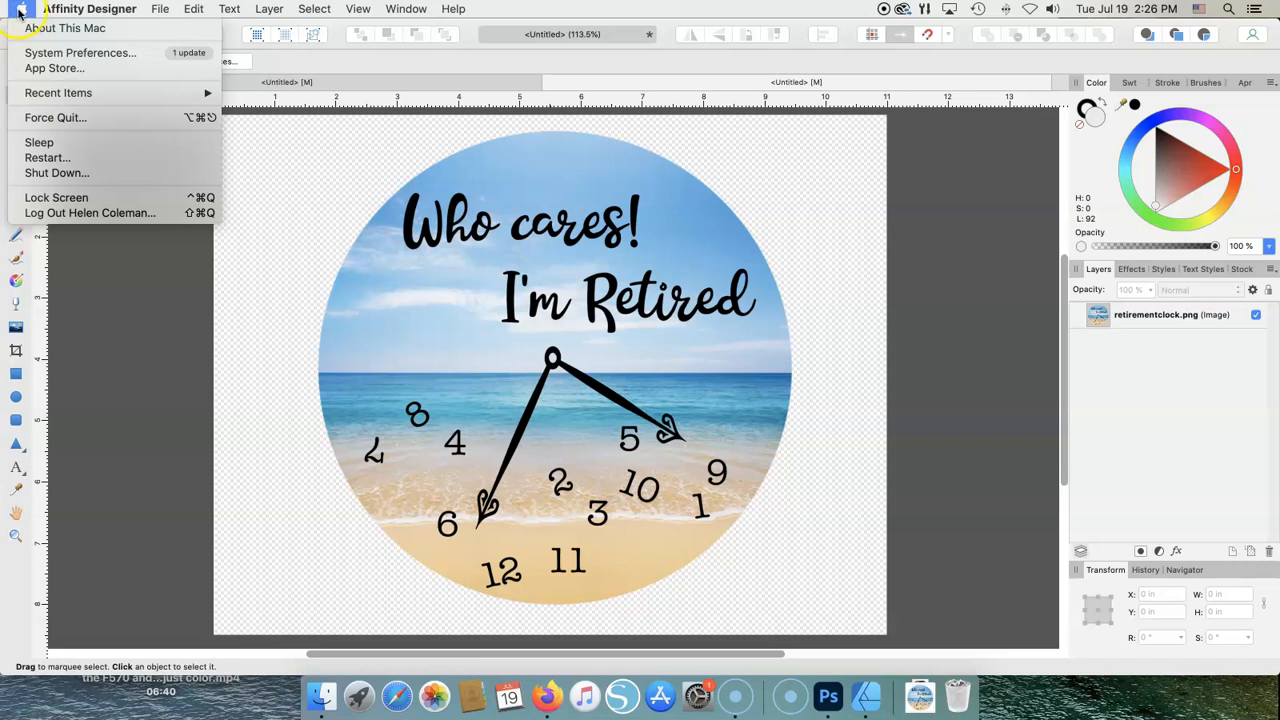
- Open Printers & Scanners in System Preferences and select the EPSON F170 sub printer
click(34, 32)
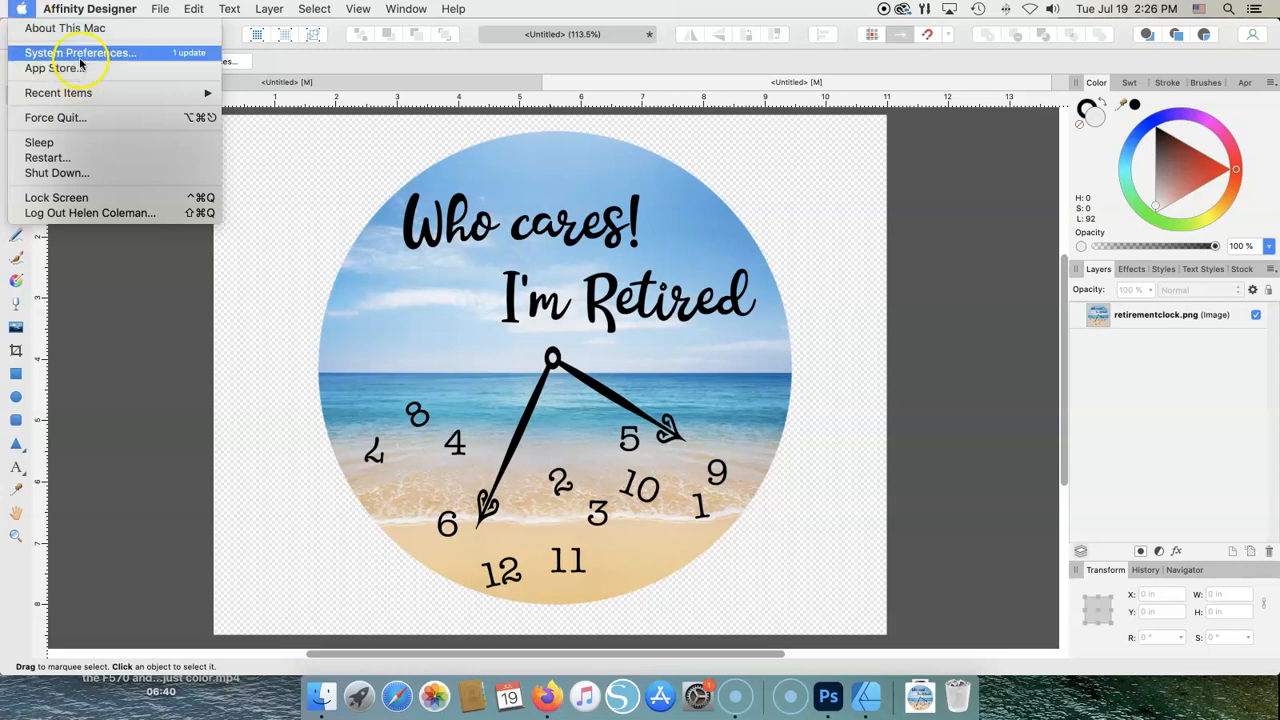
click(60, 52)
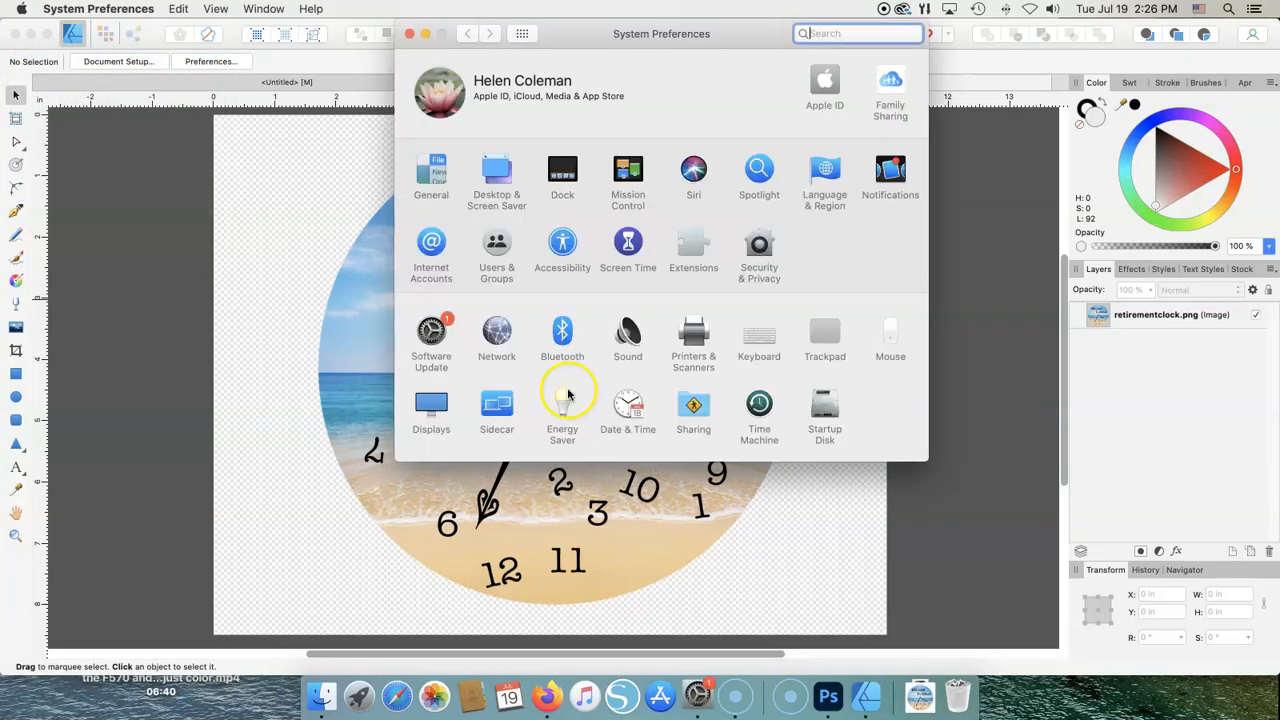
click(694, 362)
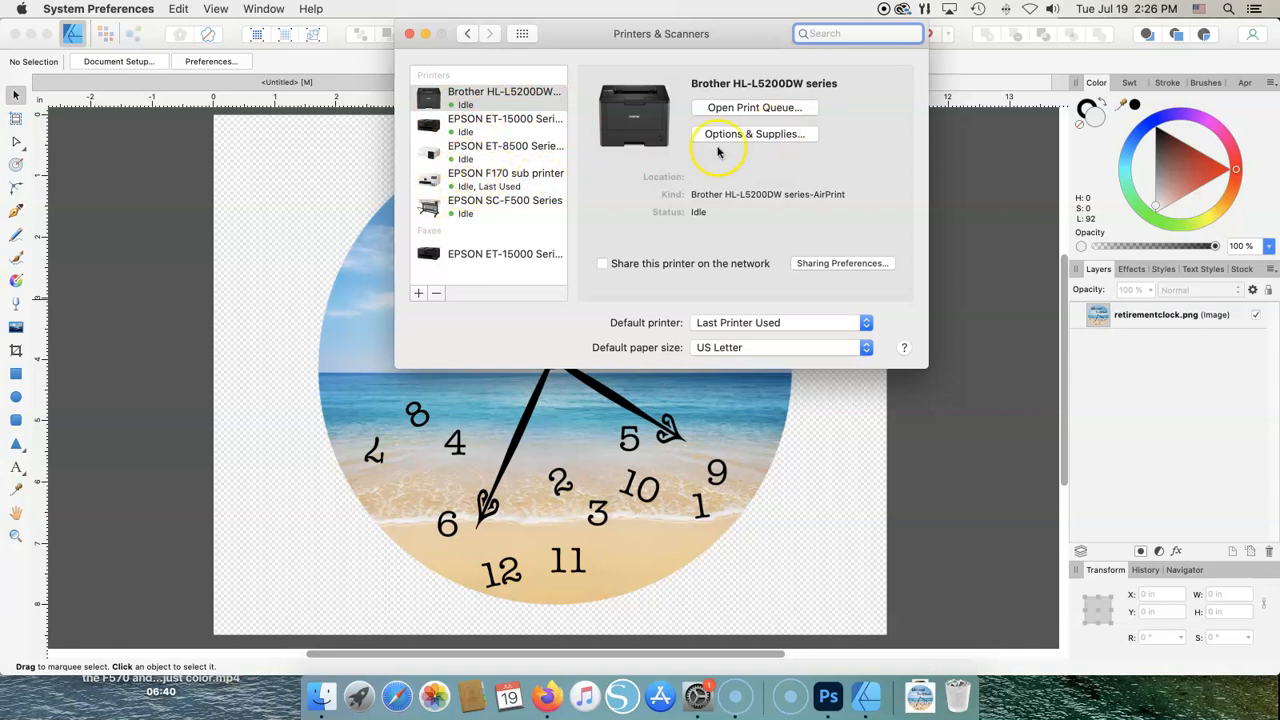
click(520, 178)
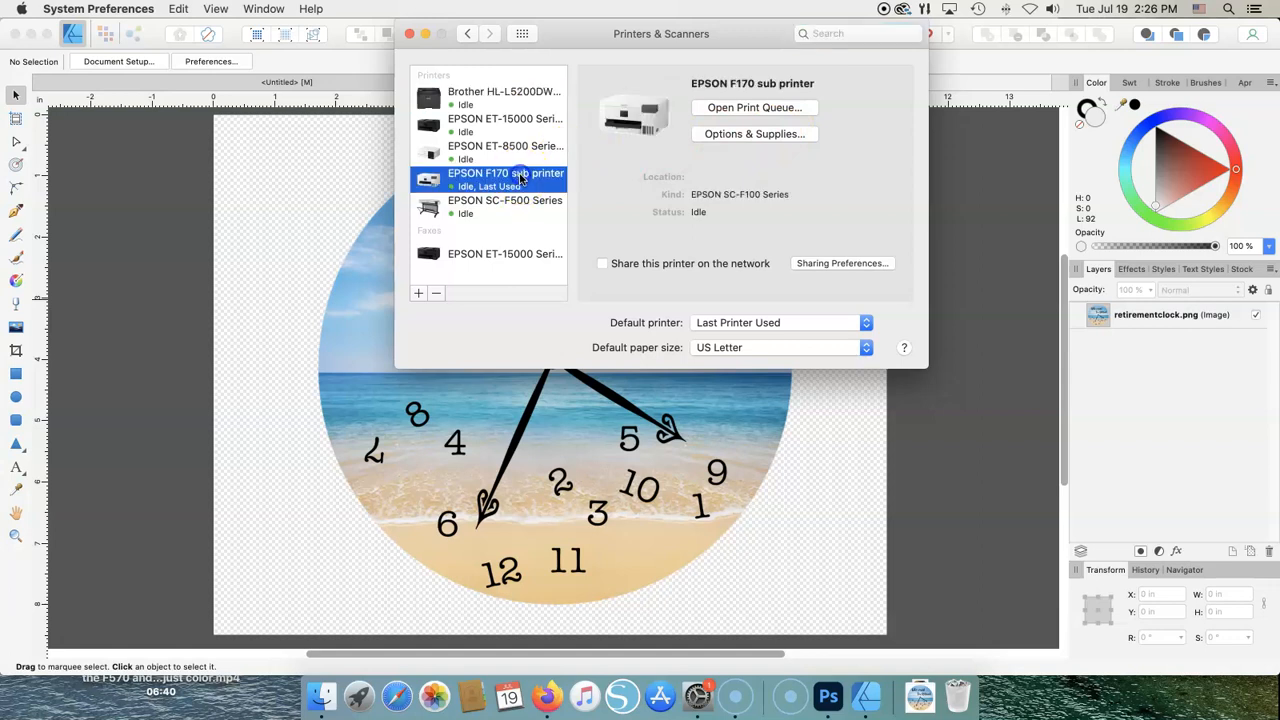
click(720, 140)
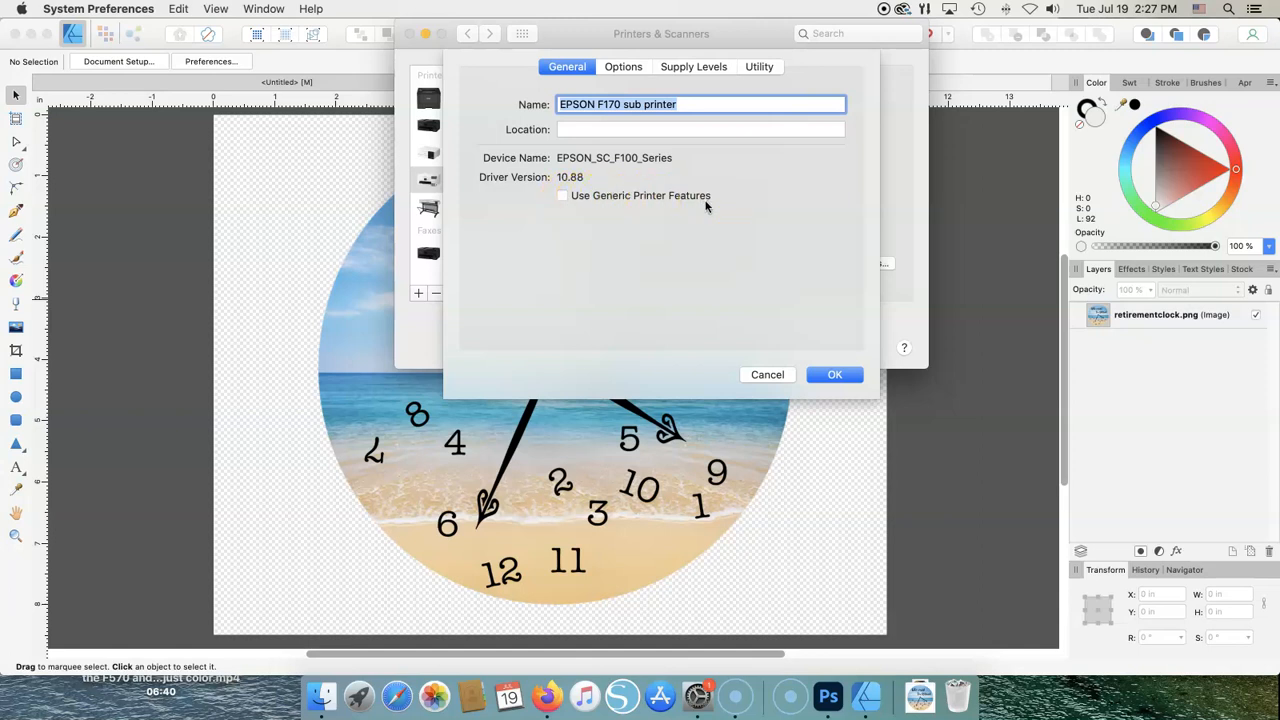
- Set Skip Blank Page to On in the EPSON F170 sub printer's options and save them
click(563, 198)
click(563, 197)
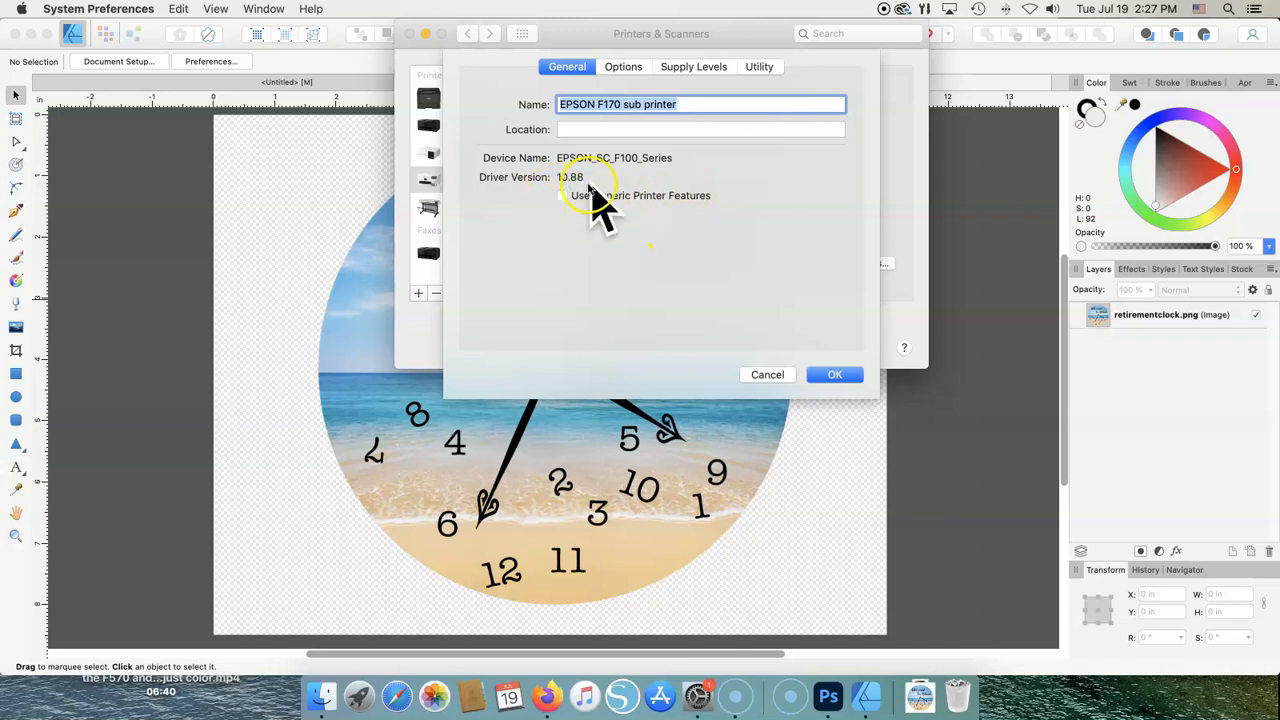
click(624, 67)
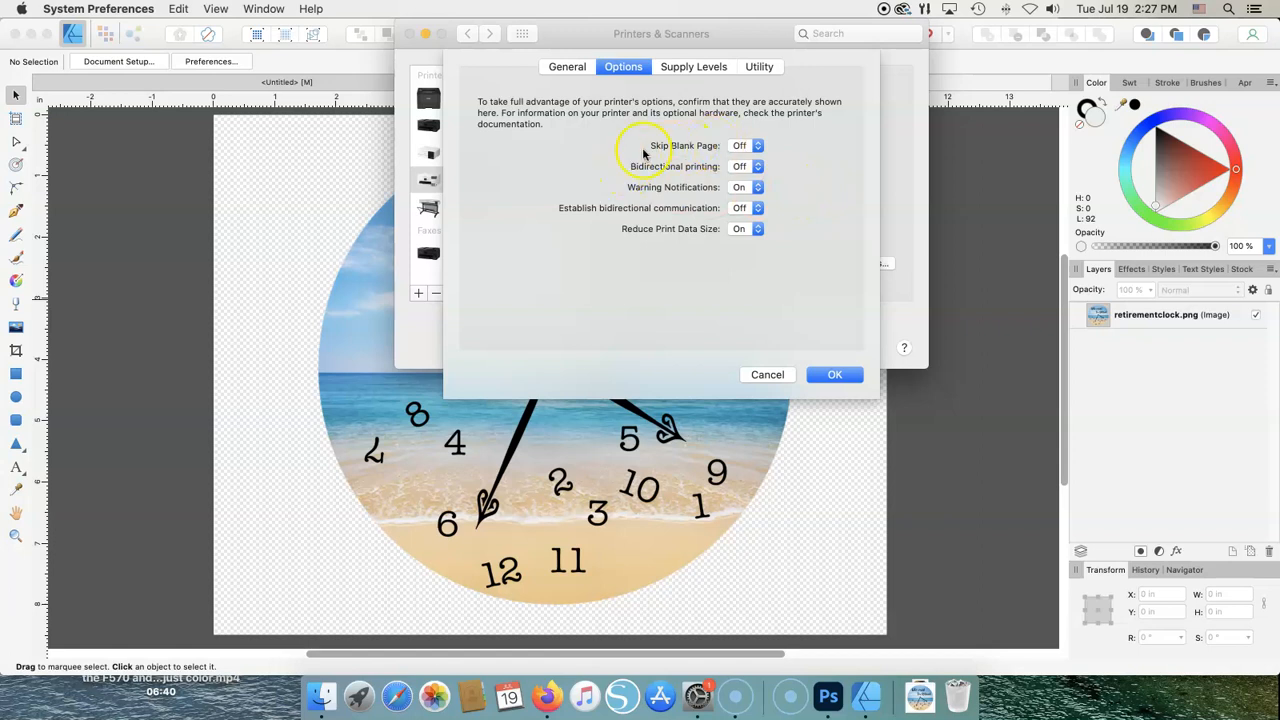
click(757, 147)
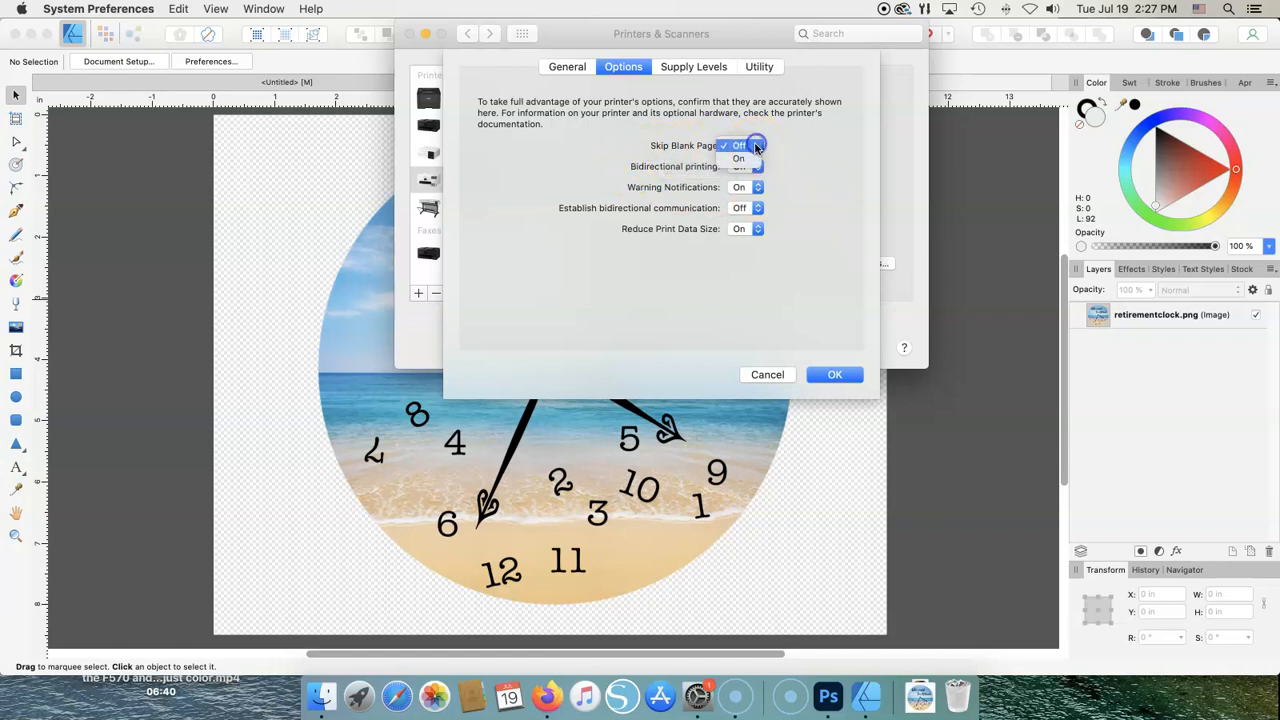
click(749, 162)
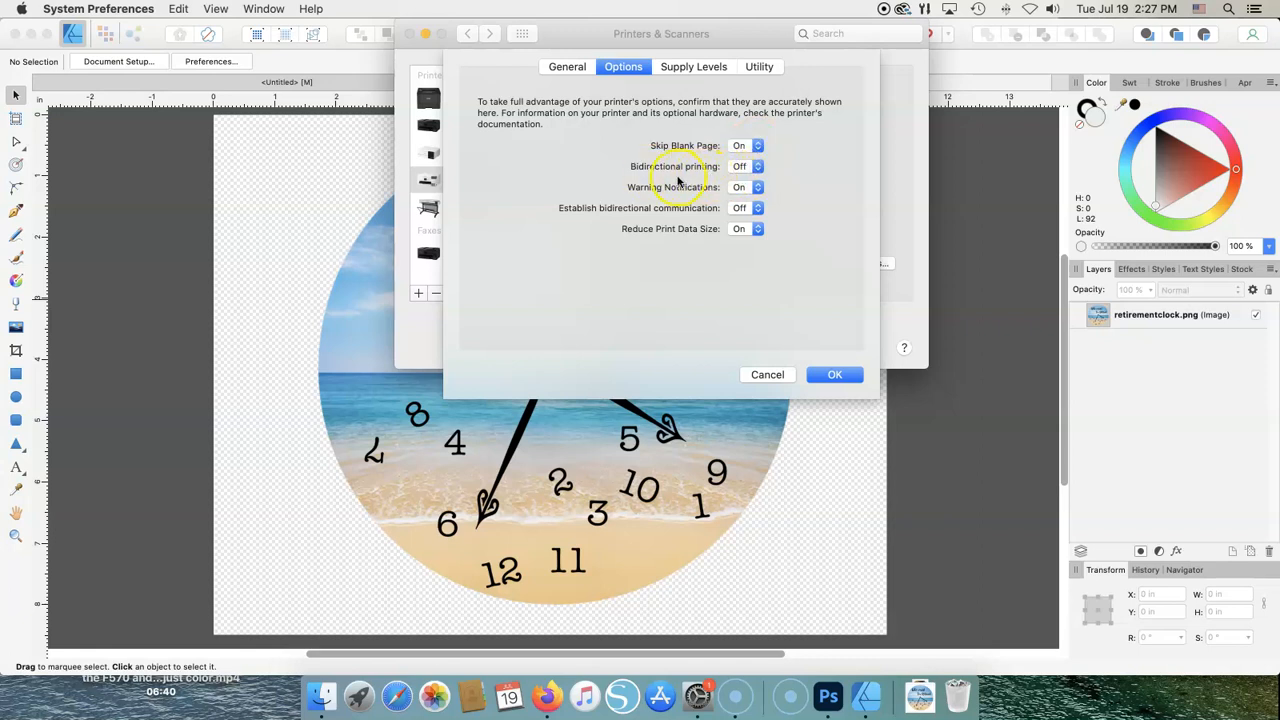
click(741, 193)
click(755, 213)
click(830, 374)
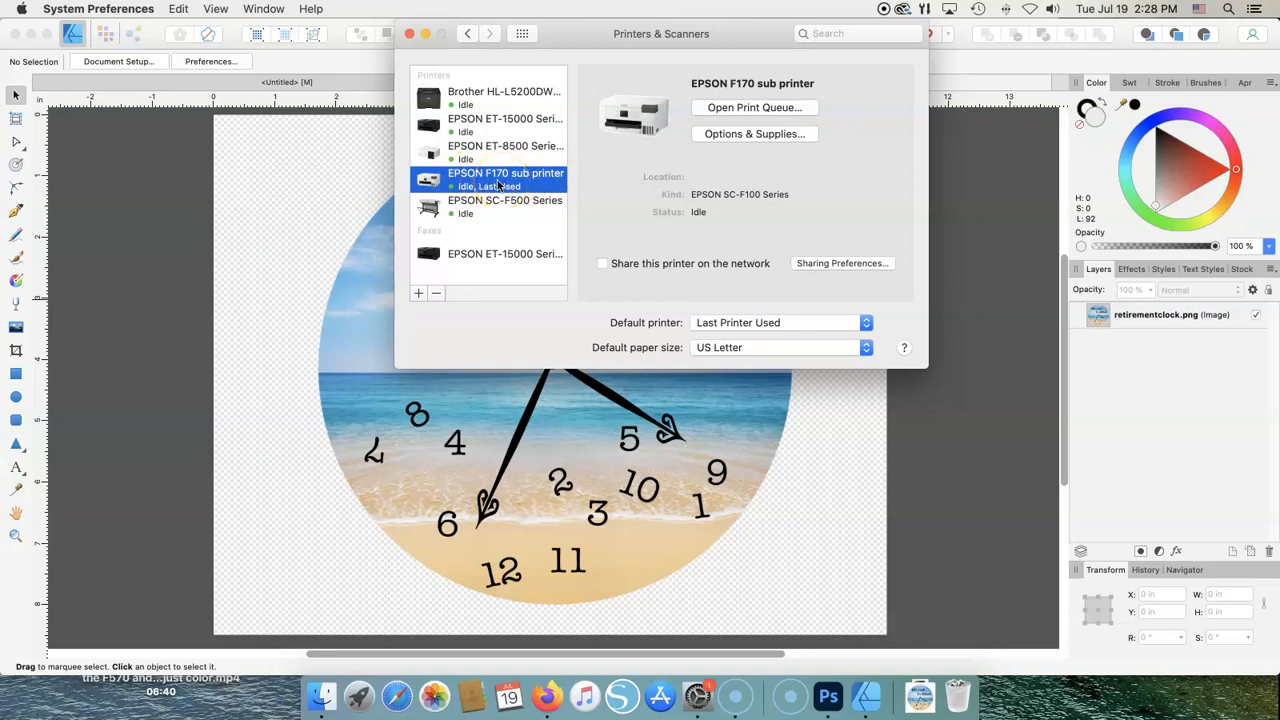
- Dismiss the EPSON F170 context menu and close System Preferences
right_click(497, 183)
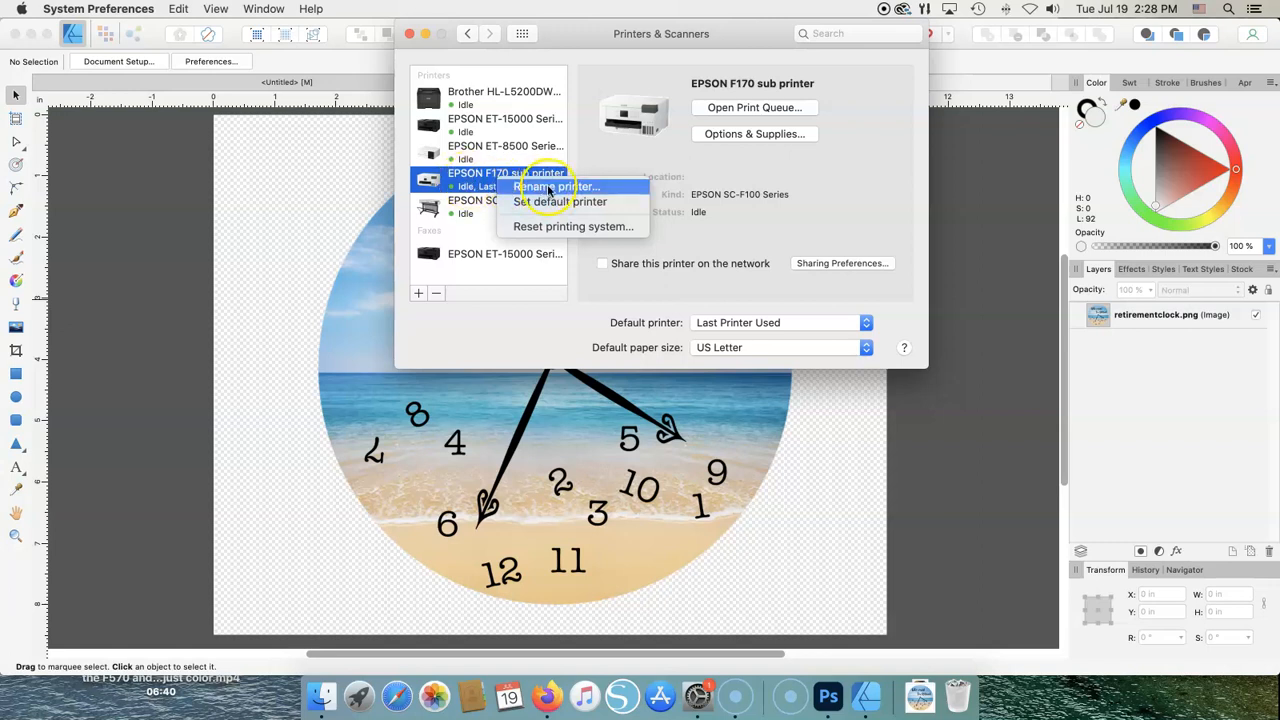
click(610, 147)
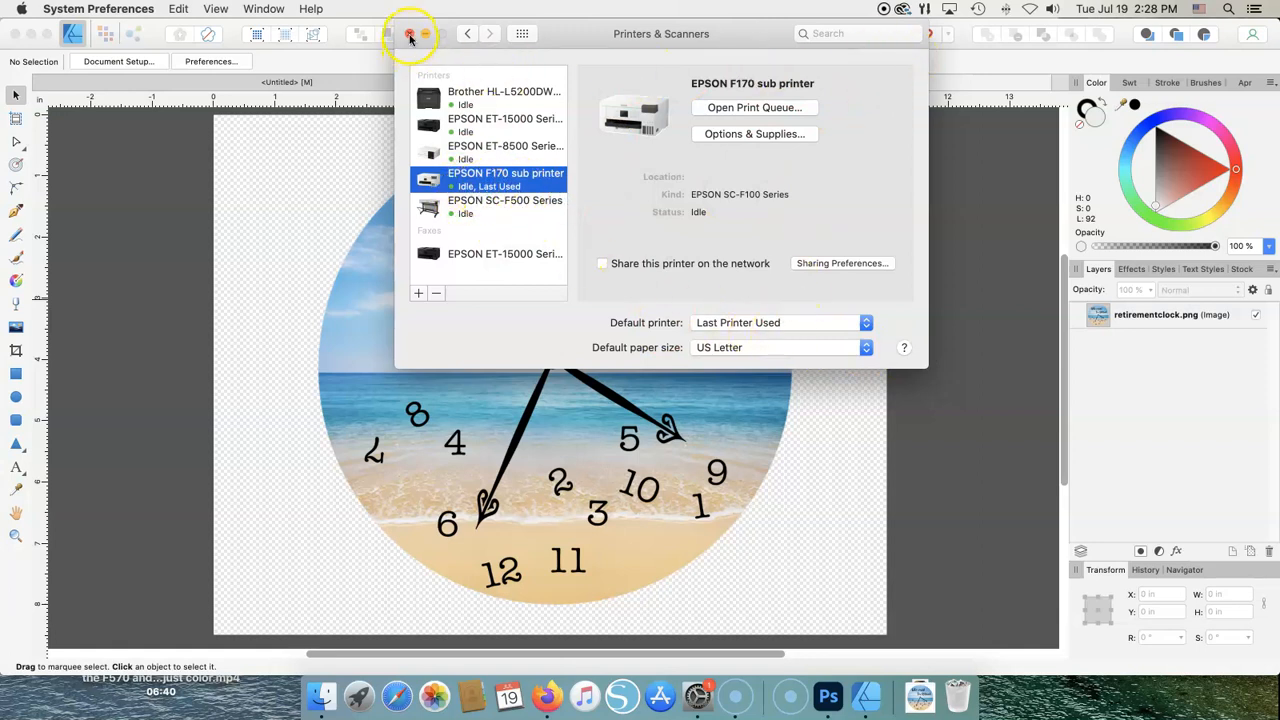
click(410, 36)
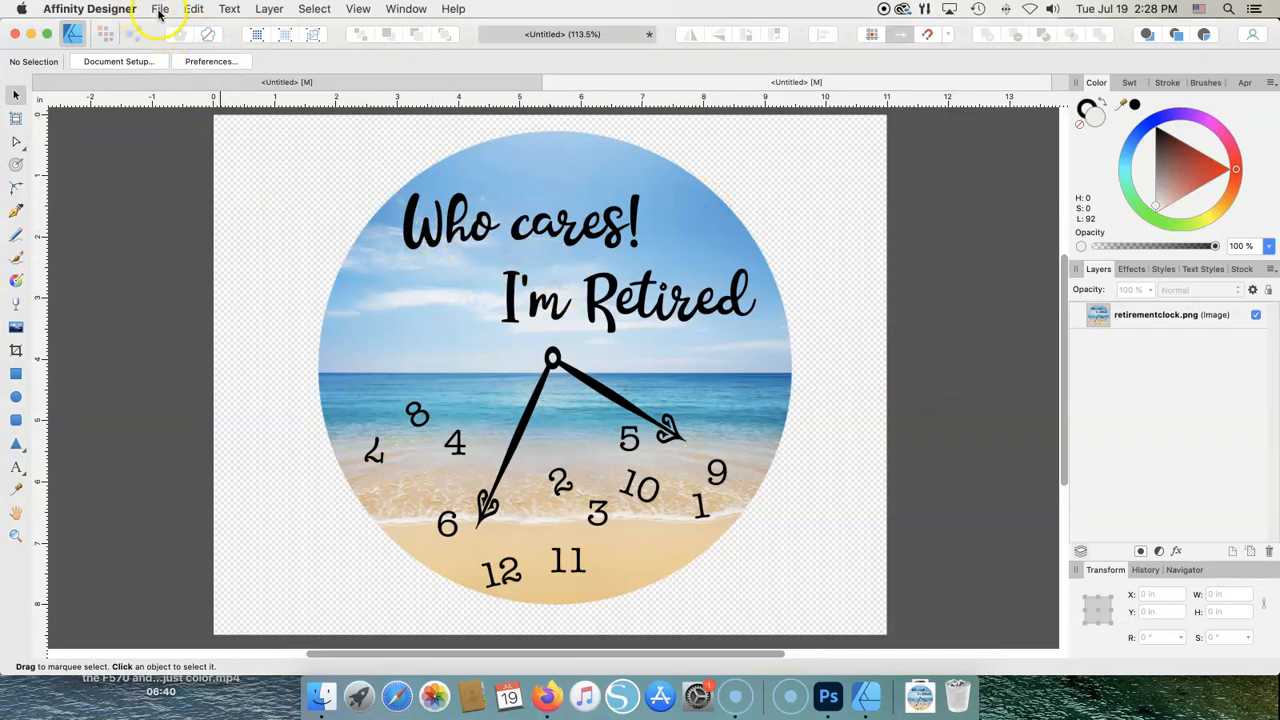
- Create a Letter landscape document, 11 × 8.5 in at 300 DPI, with a transparent background
click(159, 12)
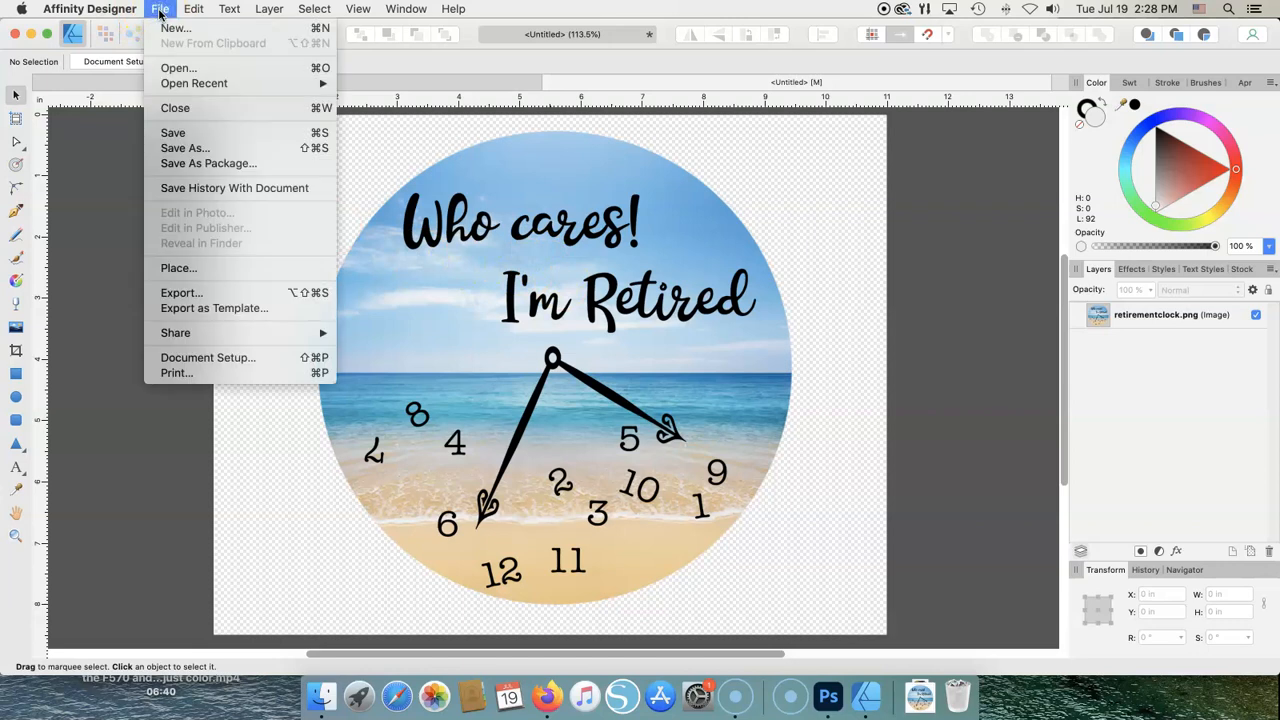
click(170, 28)
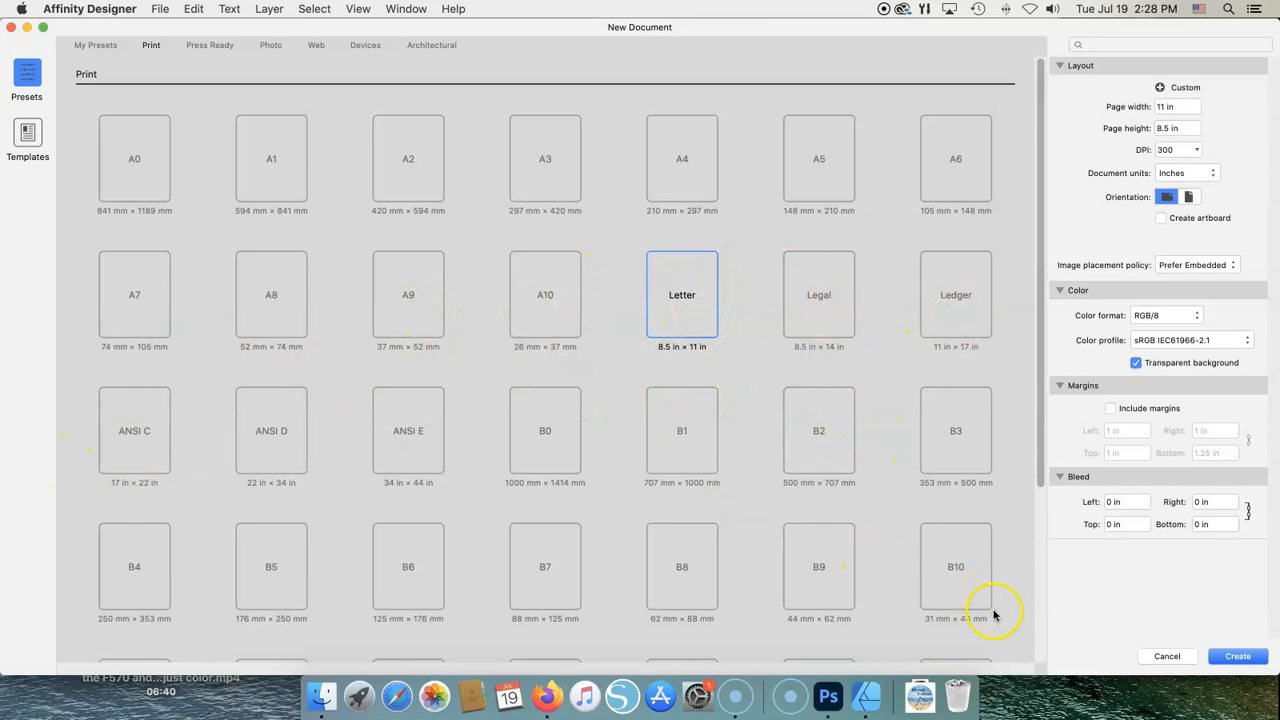
drag(1052, 440, 1079, 631)
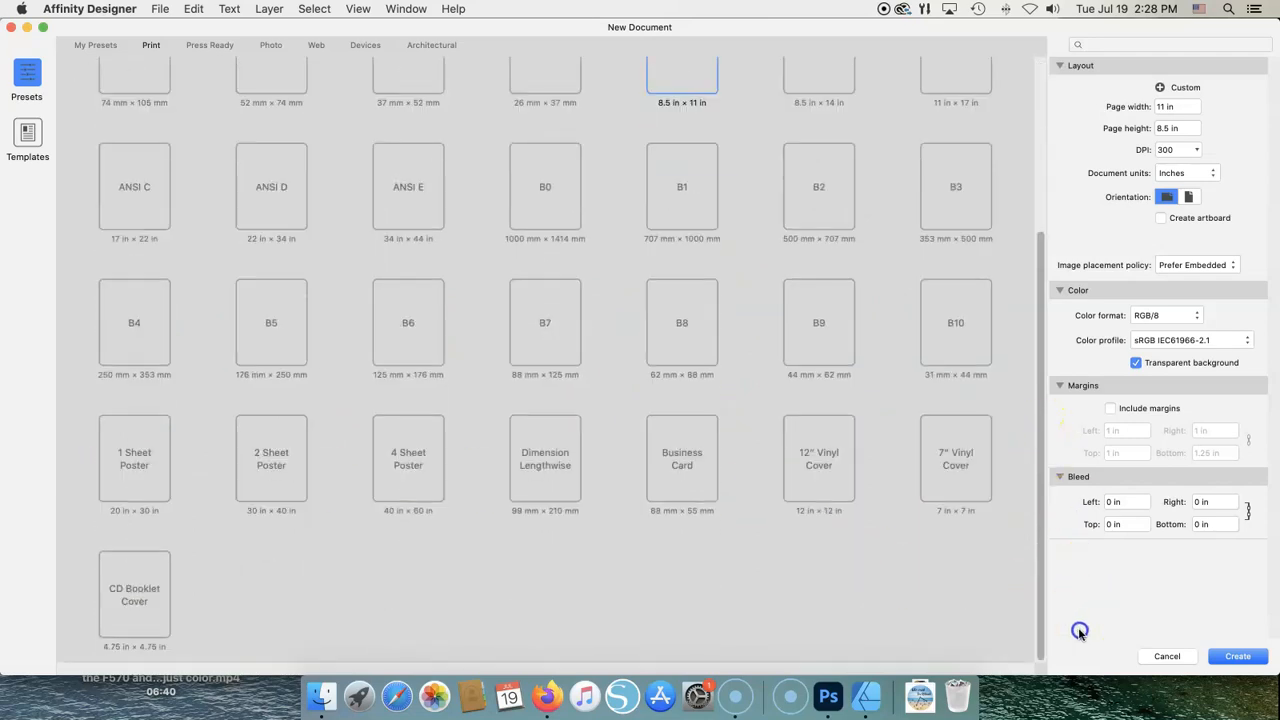
scroll(1029, 409, up, 5)
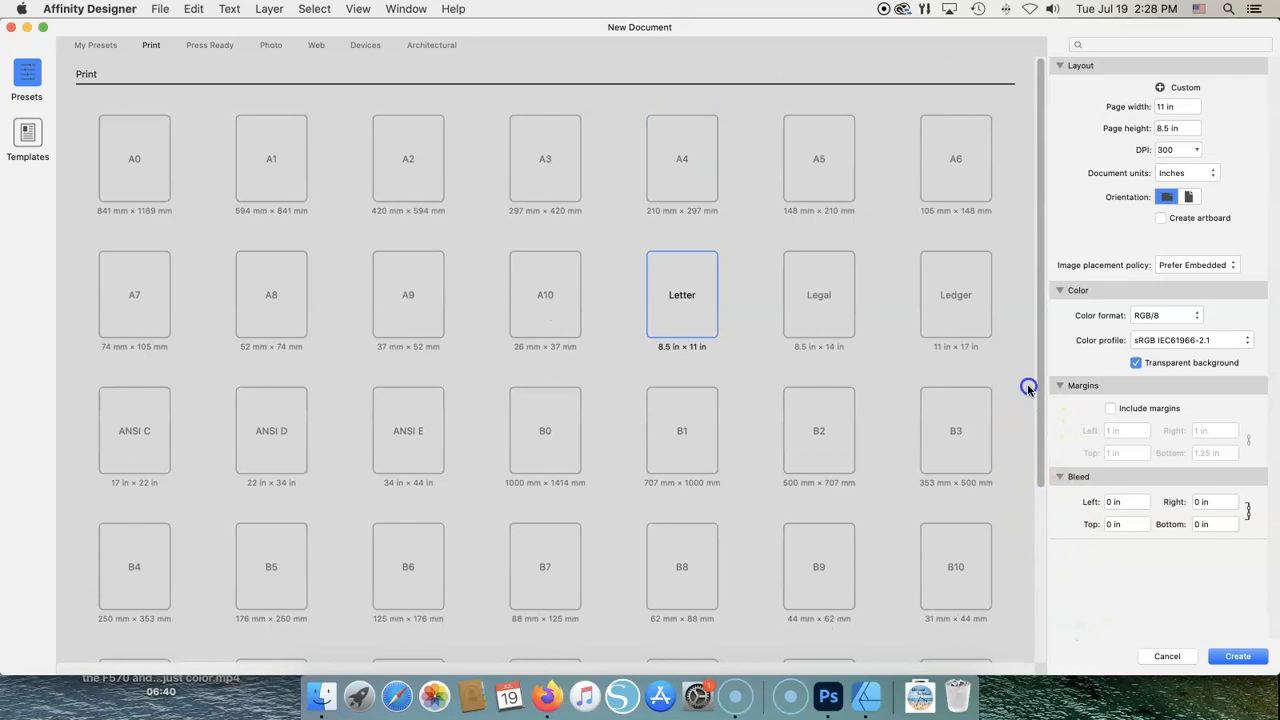
click(683, 298)
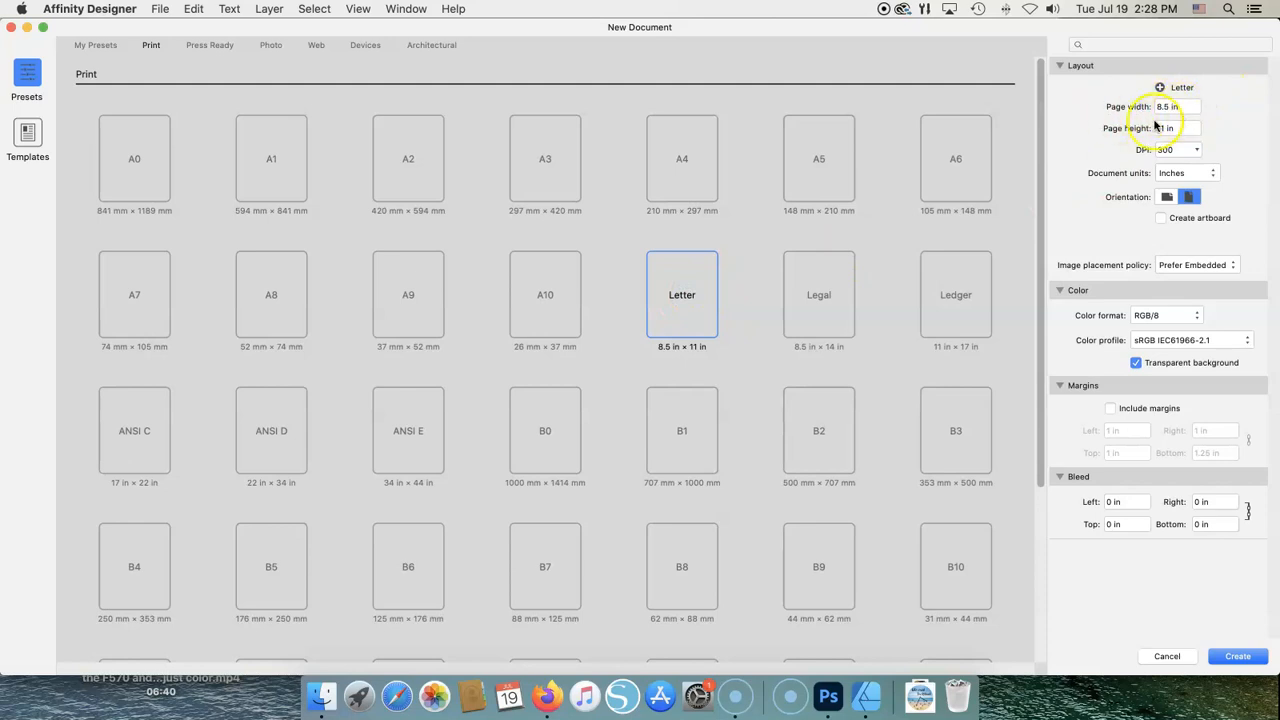
click(1166, 198)
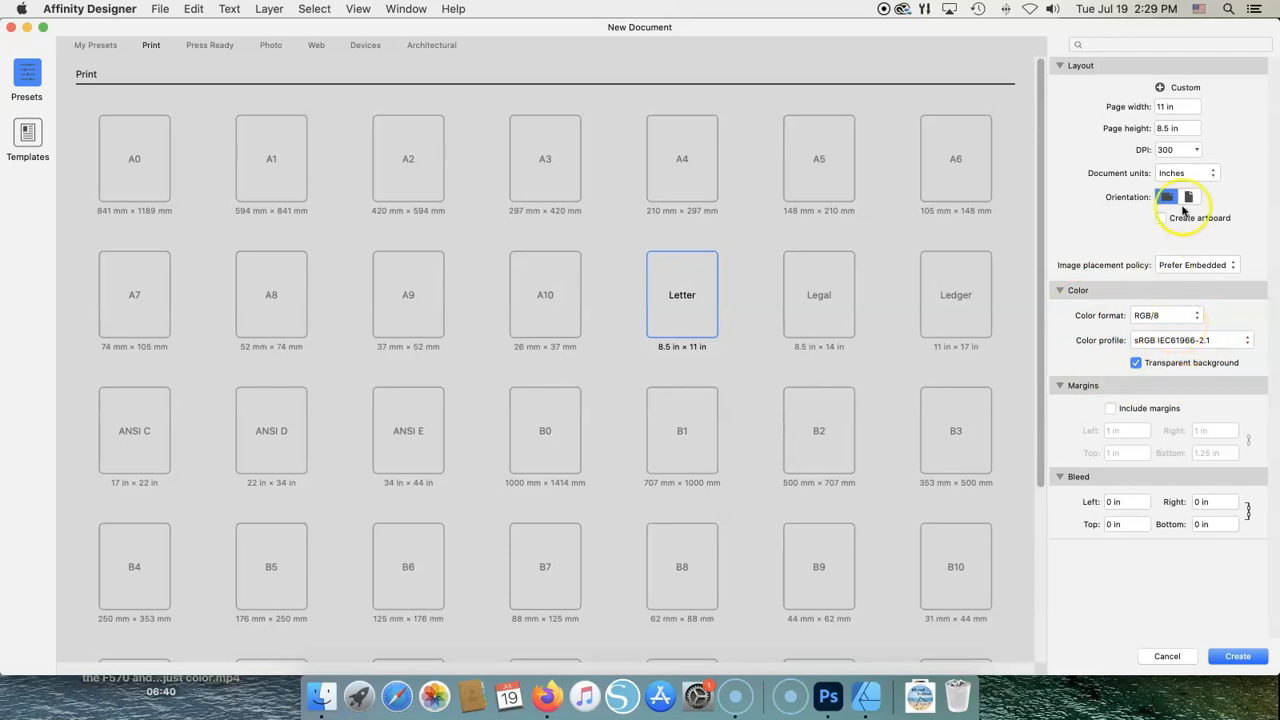
click(1136, 364)
click(1135, 366)
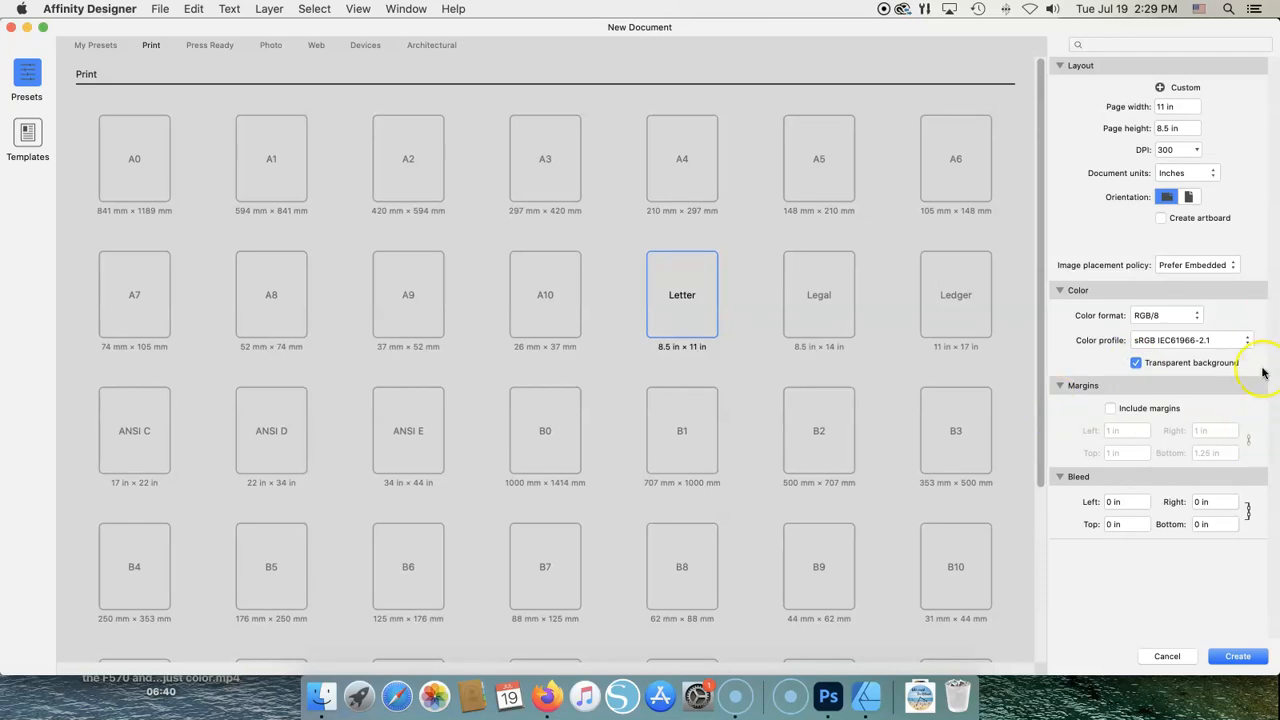
click(1237, 657)
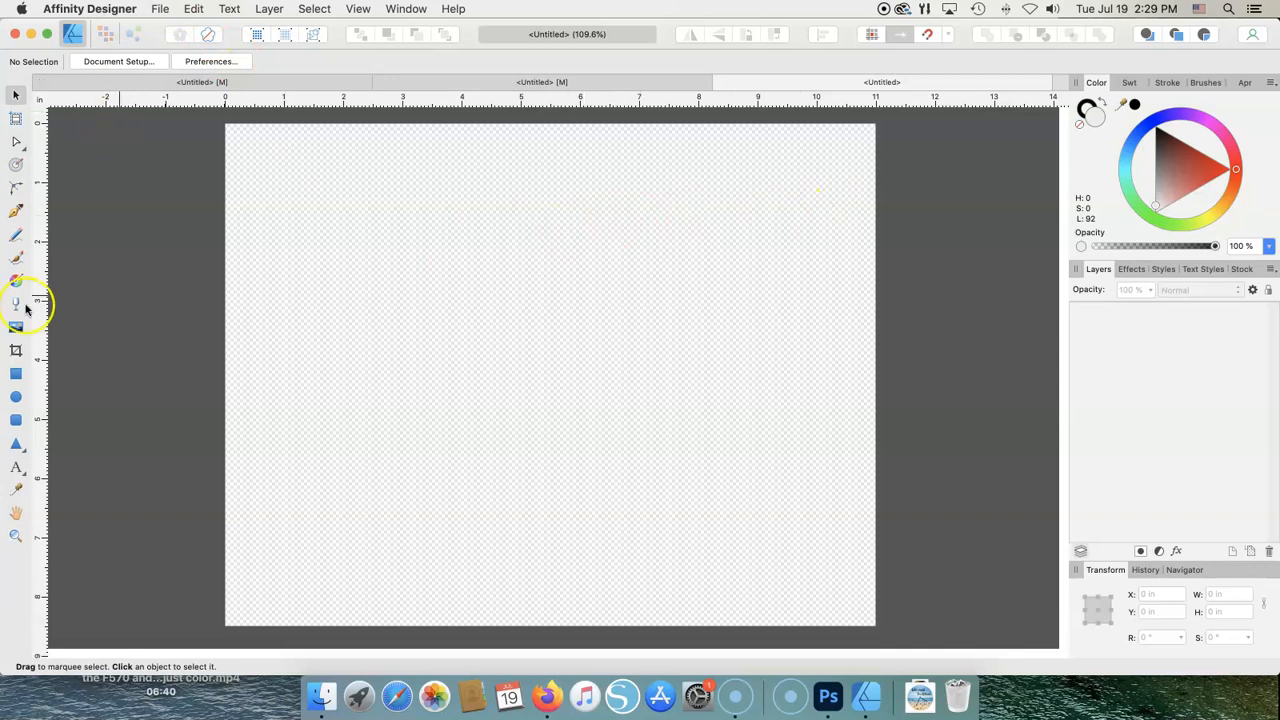
- Switch the page to portrait, 8.5 × 11 in, in Document Setup
click(159, 9)
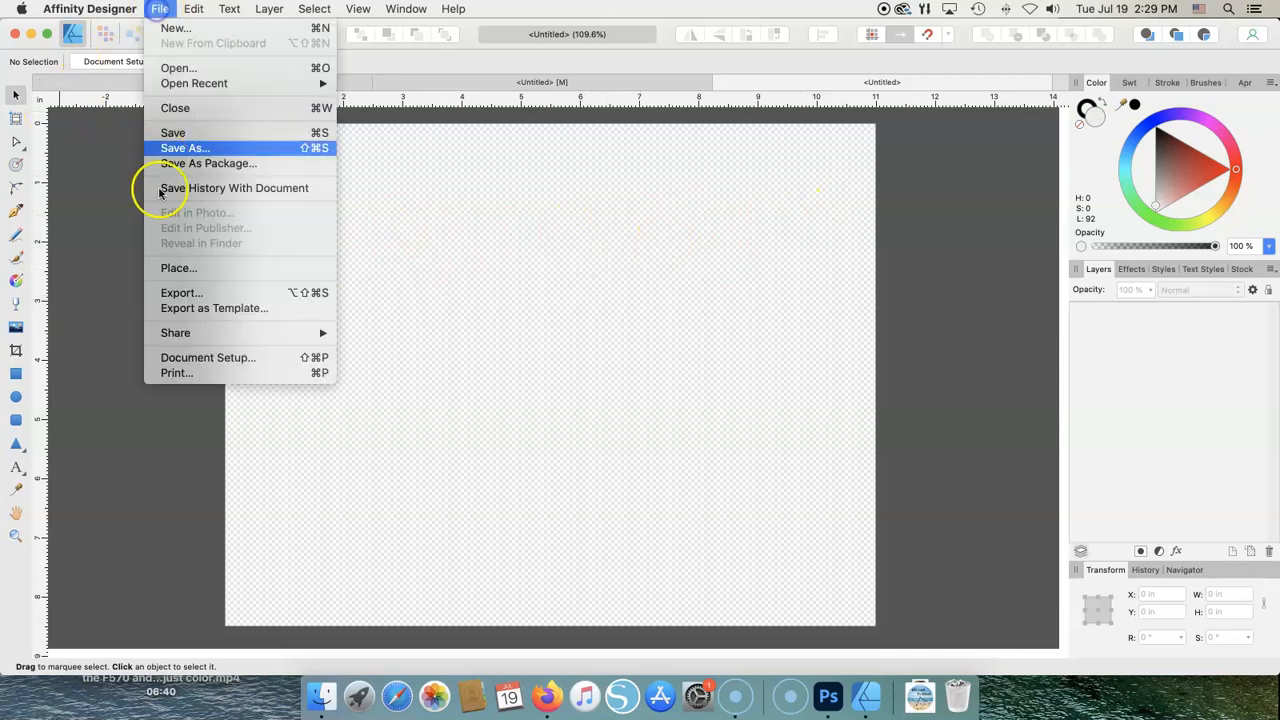
click(193, 363)
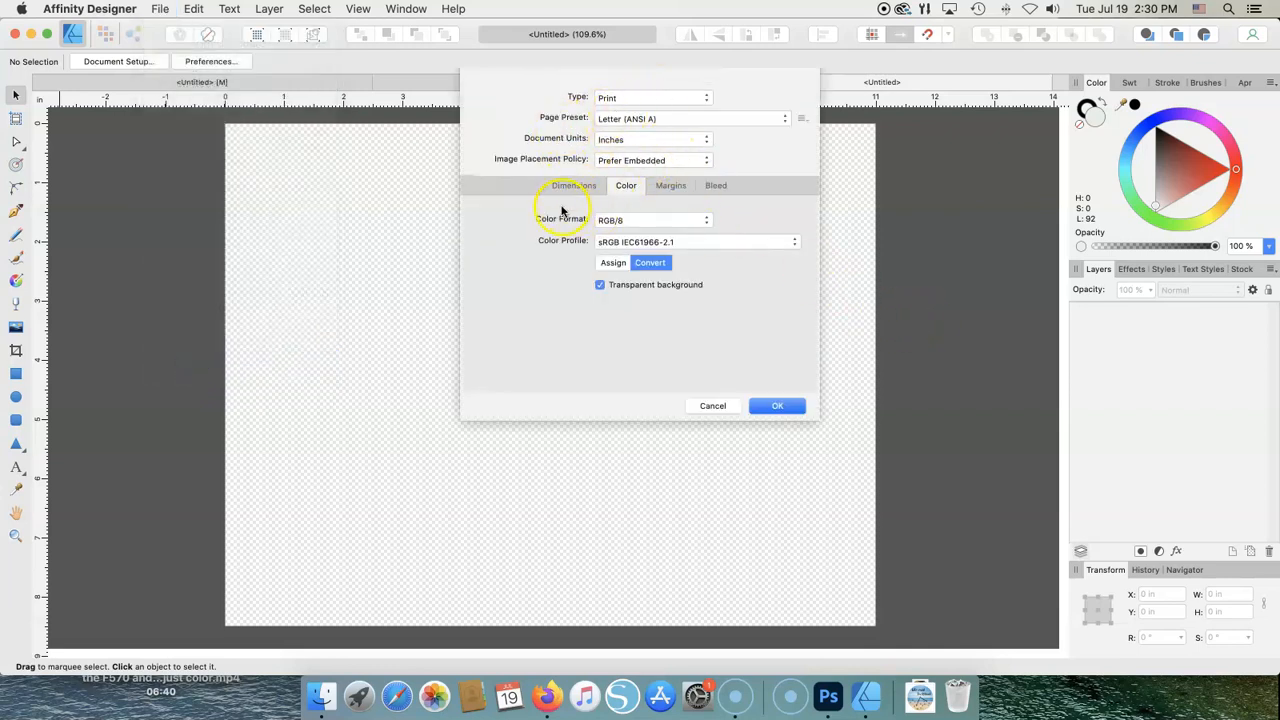
click(572, 186)
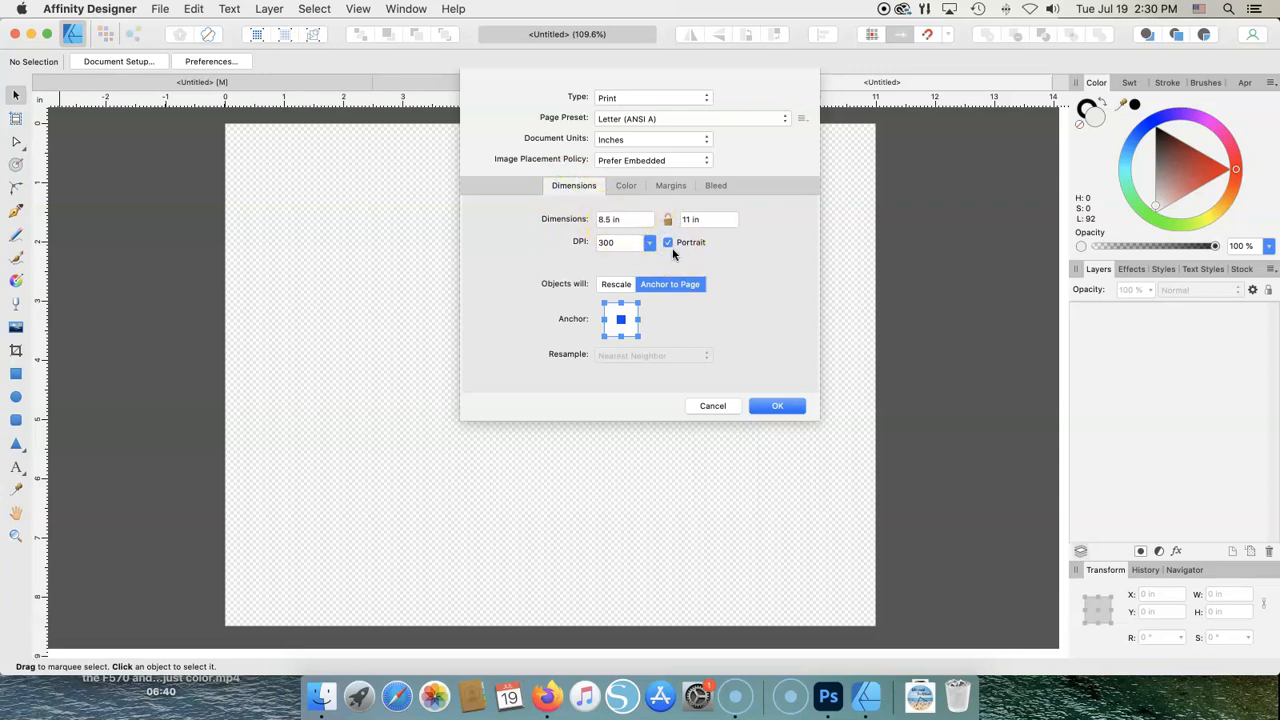
click(761, 412)
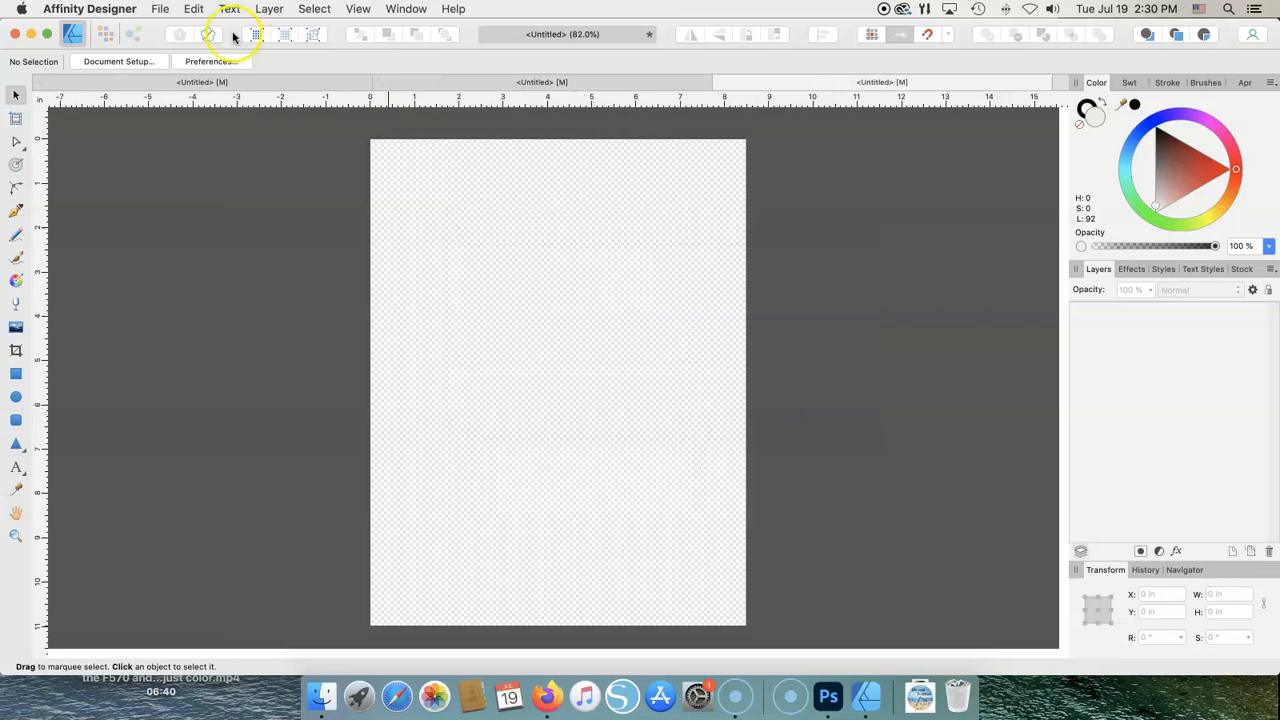
- Reopen Document Setup and cancel it without further changes
click(160, 12)
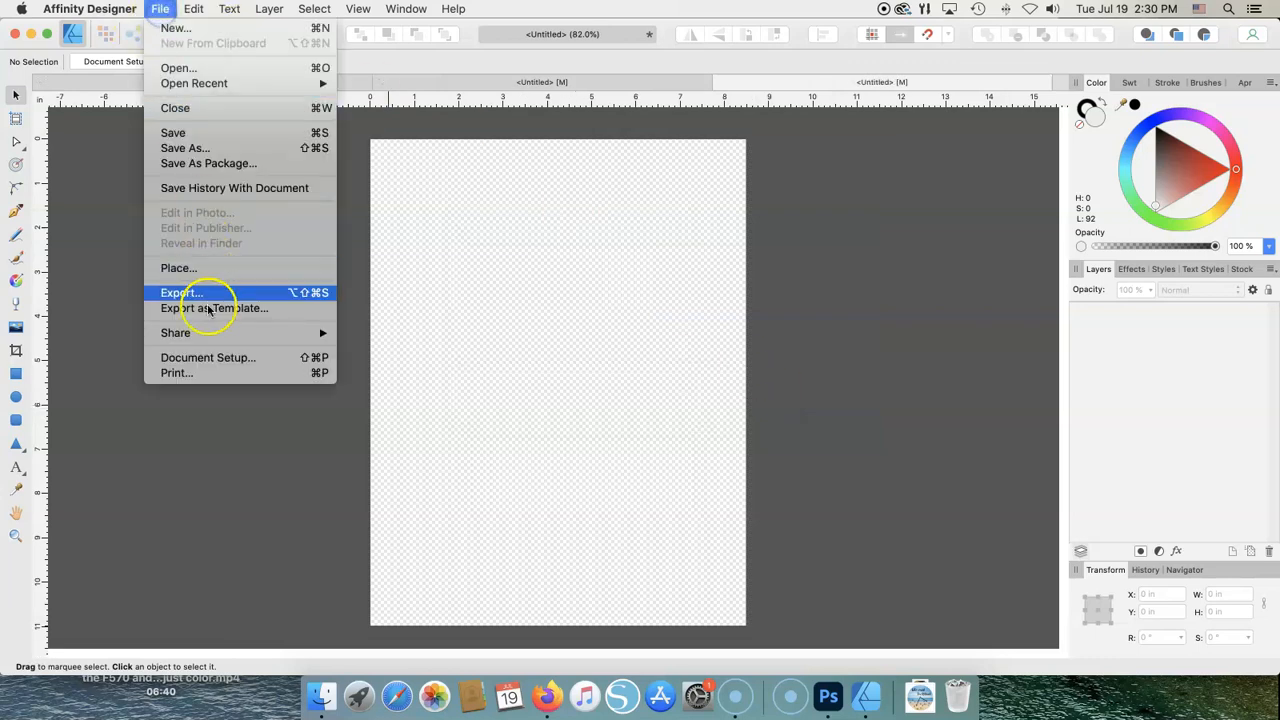
click(207, 360)
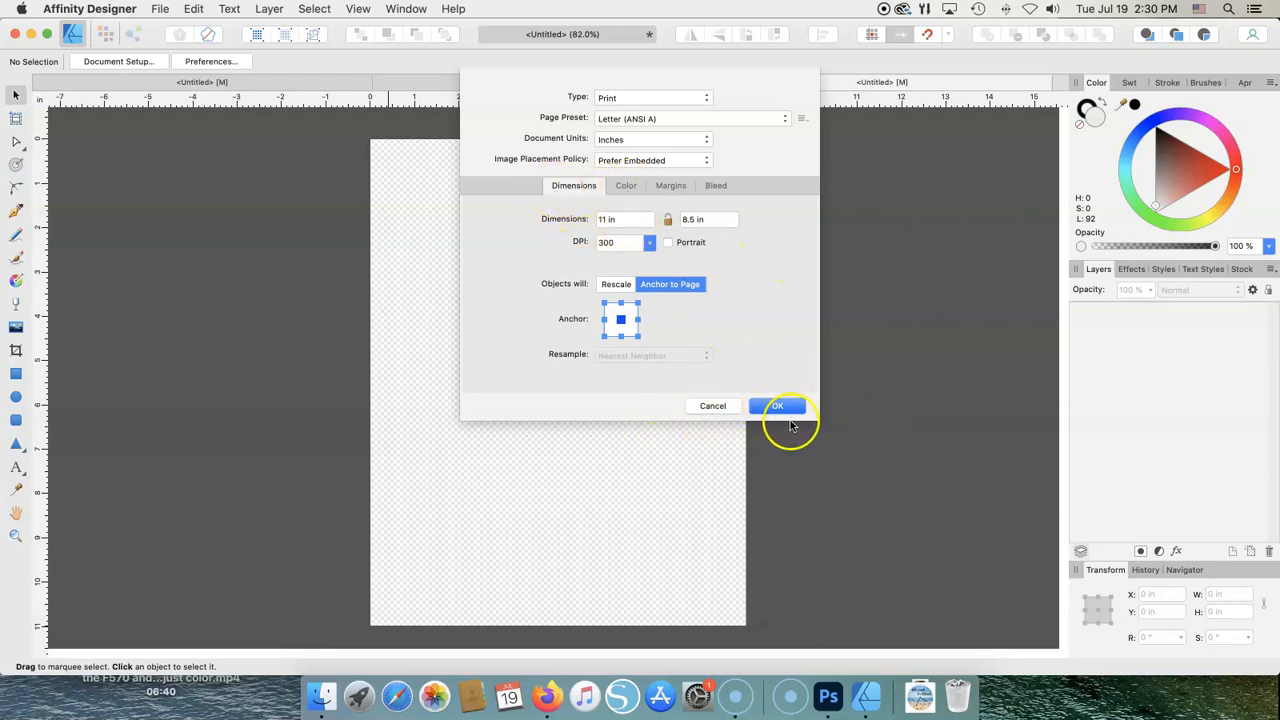
click(722, 407)
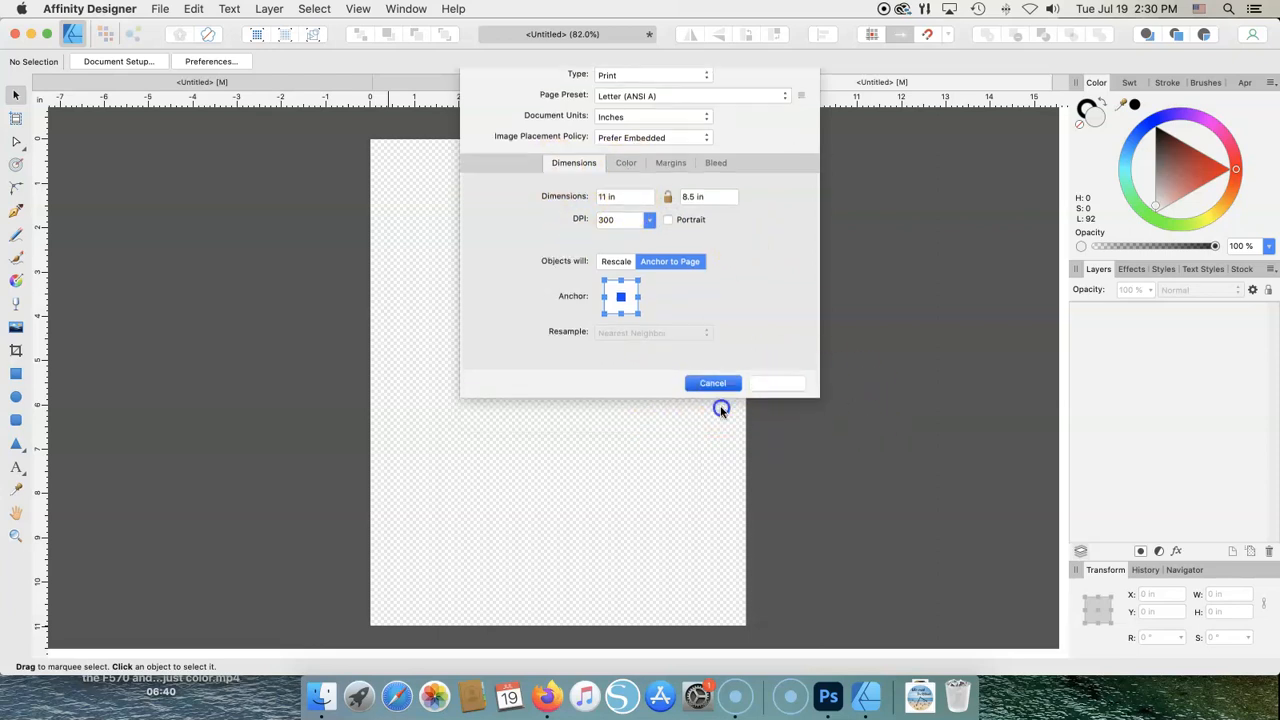
click(161, 11)
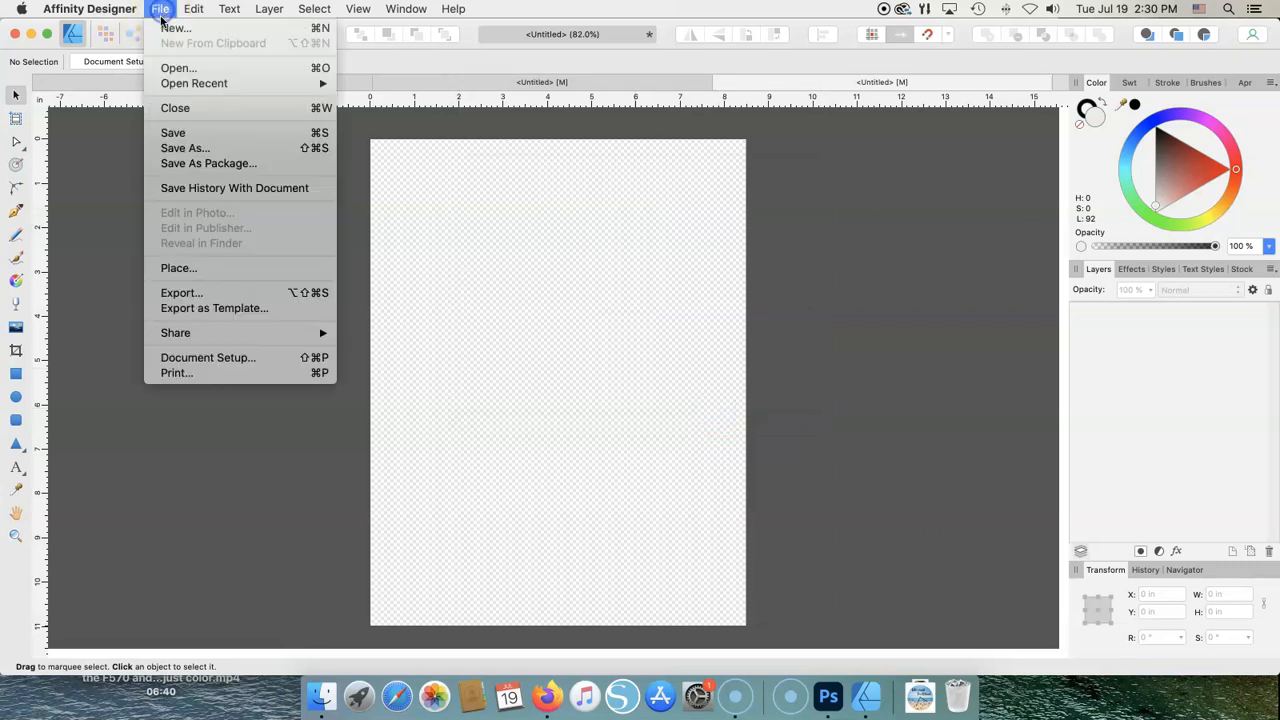
- Place retirementclock.png from Downloads onto the page
click(187, 269)
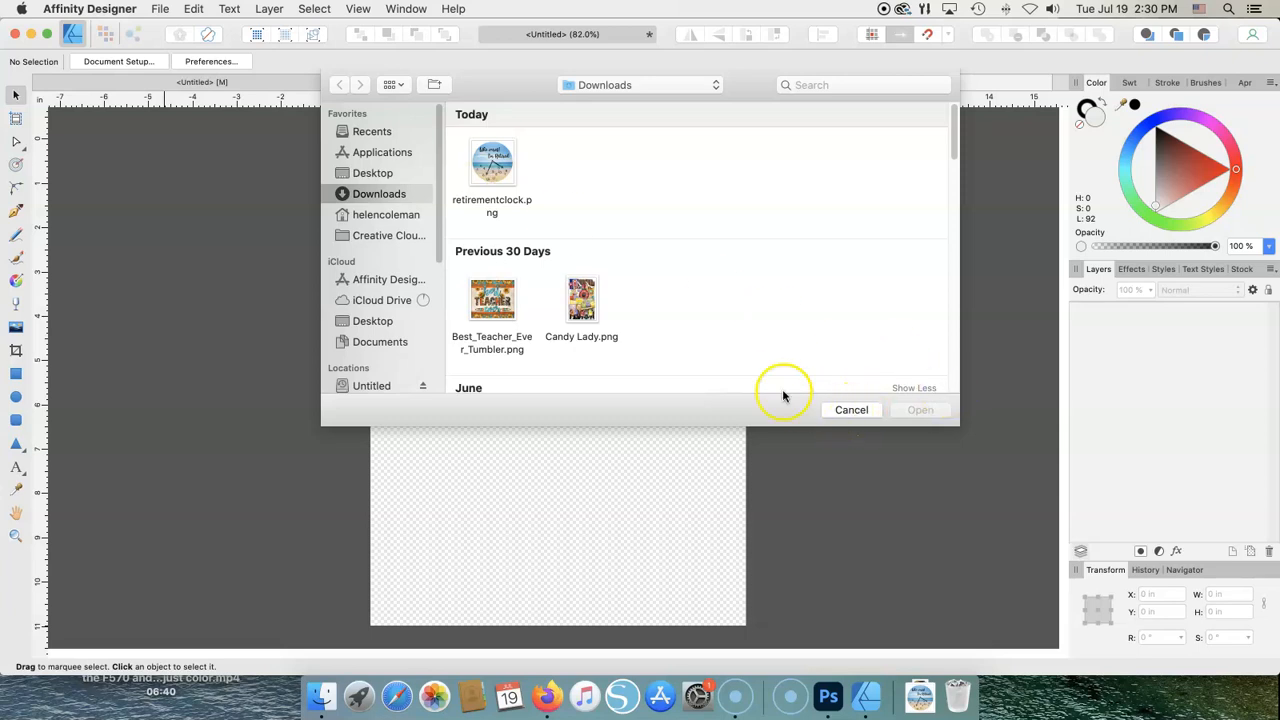
click(485, 178)
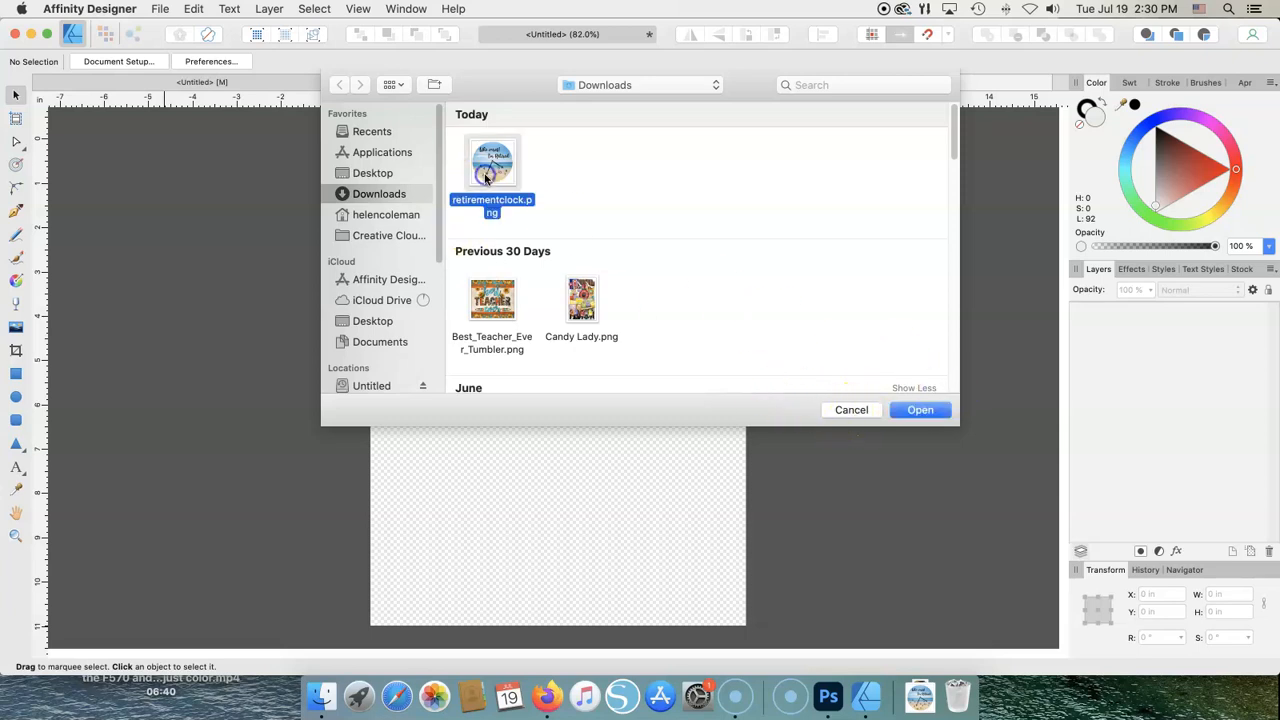
click(920, 409)
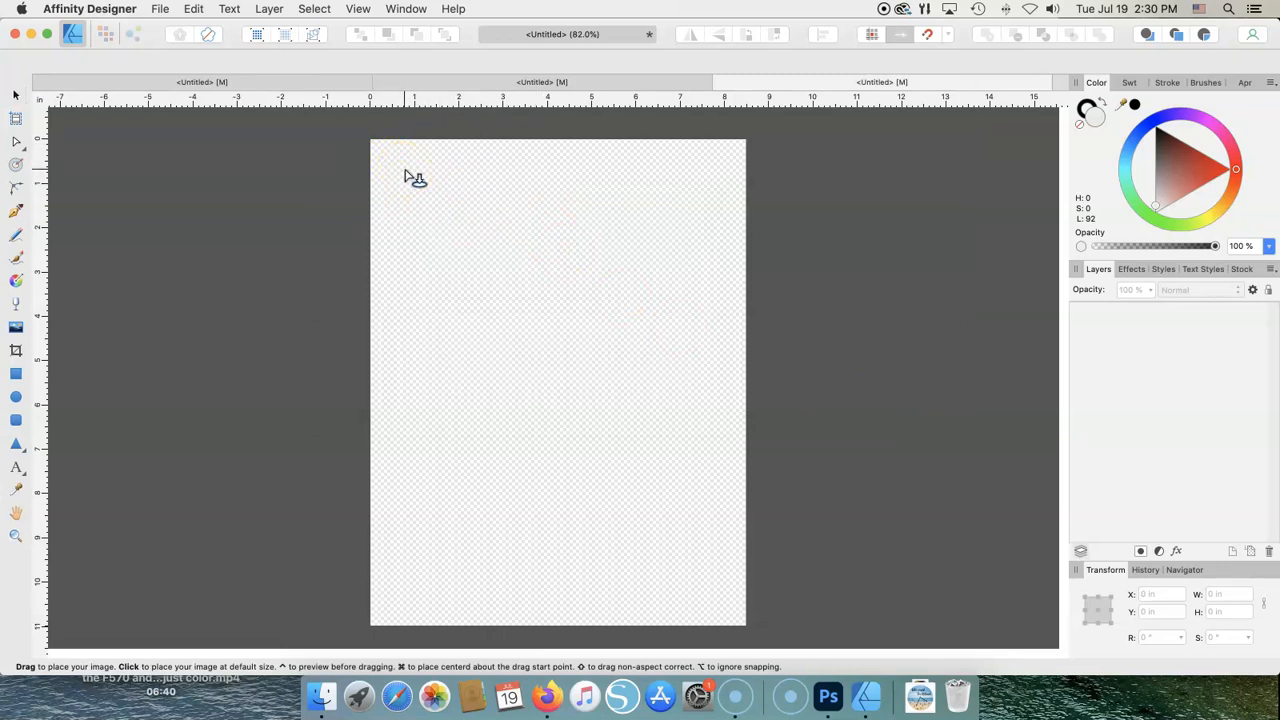
drag(404, 172, 662, 592)
- Resize the clock image to about 8.4 in wide and deselect it
drag(638, 308, 626, 311)
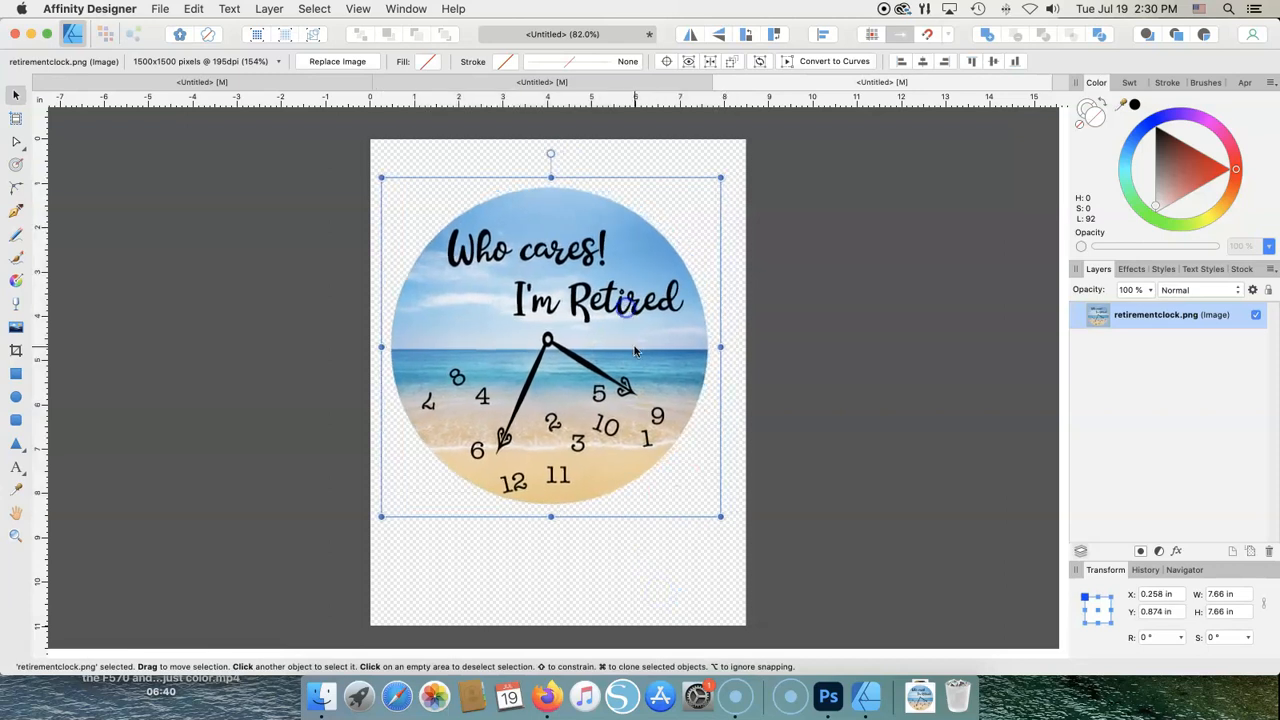
drag(720, 516, 729, 543)
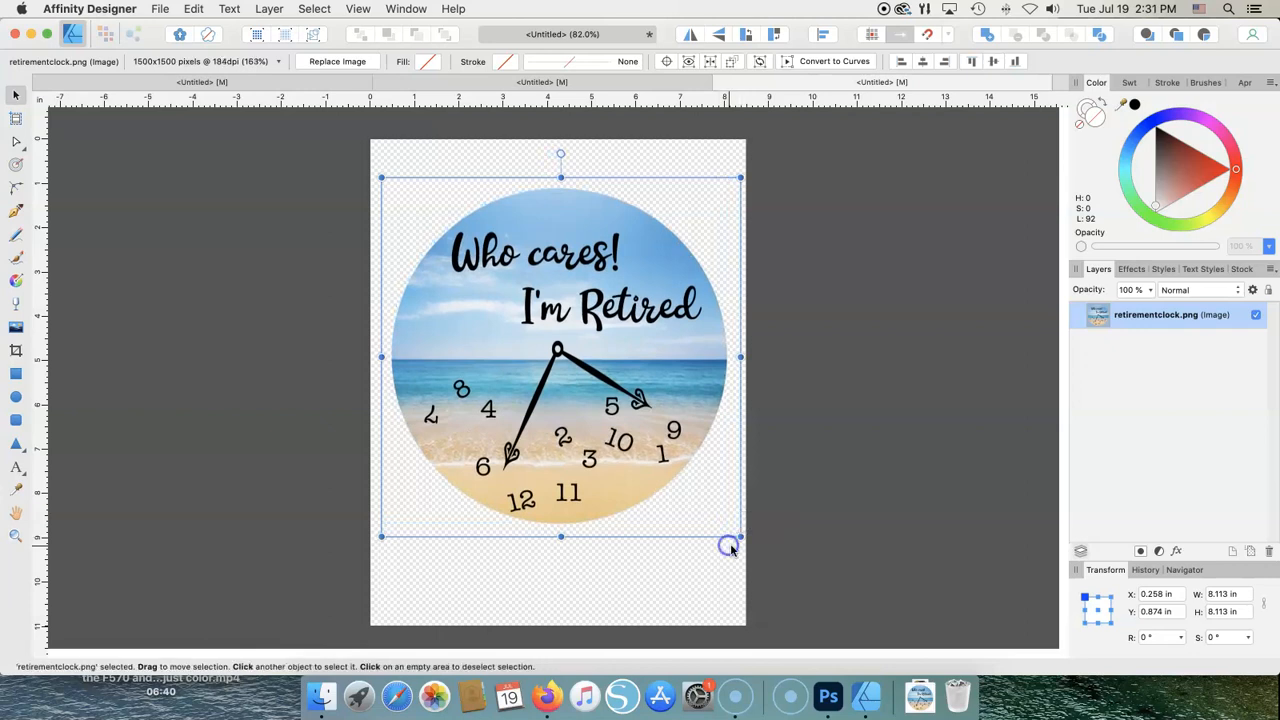
click(1240, 611)
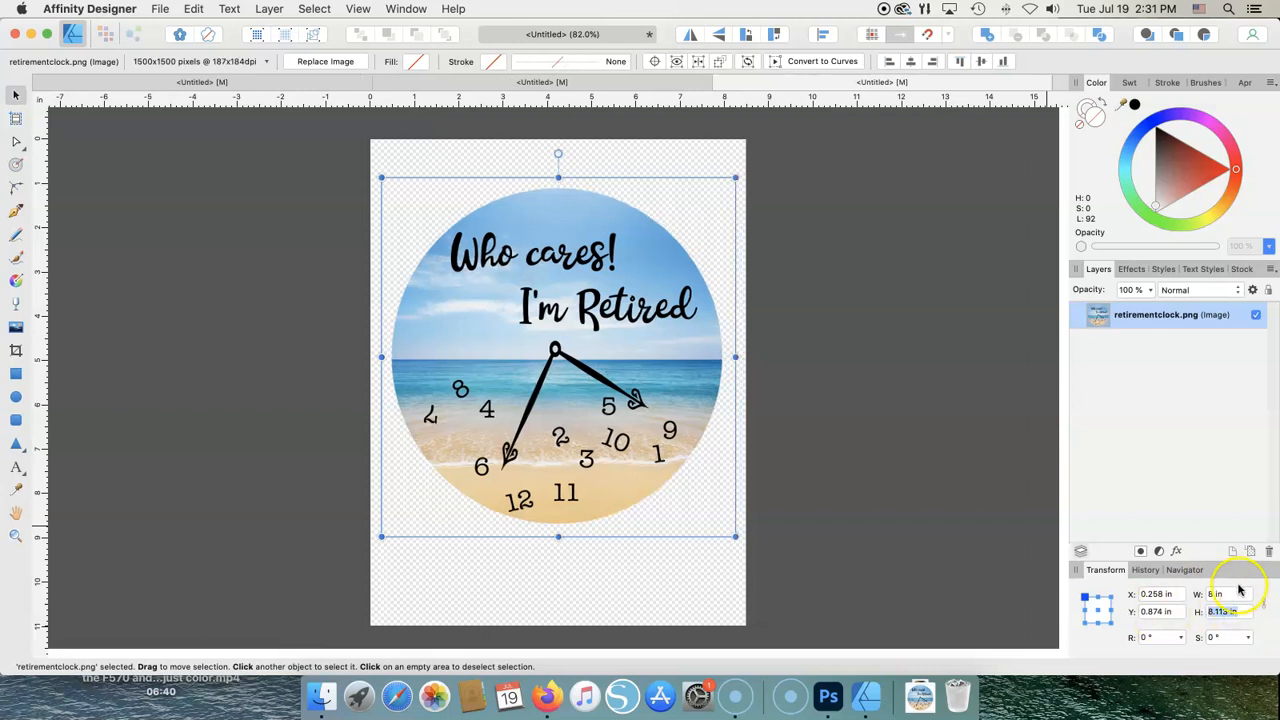
mouse_move(735, 535)
mouse_down()
mouse_move(714, 491)
mouse_move(735, 550)
mouse_up()
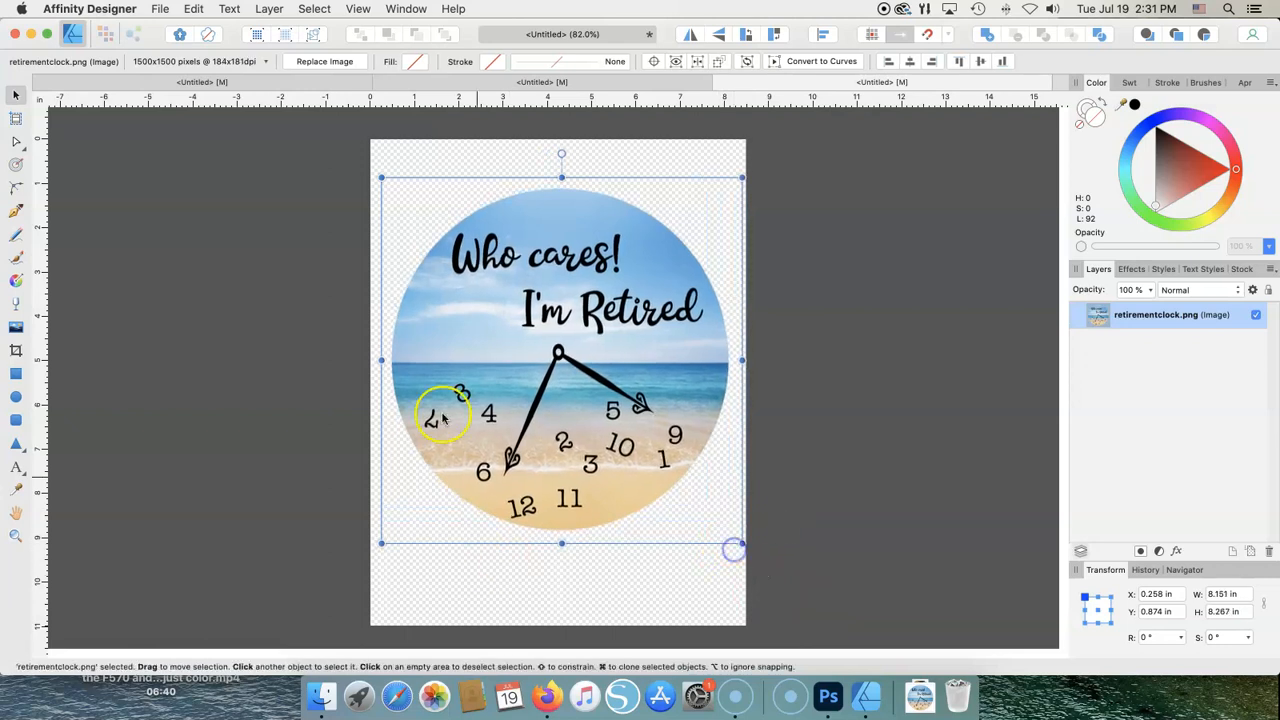
drag(381, 179, 371, 167)
click(955, 270)
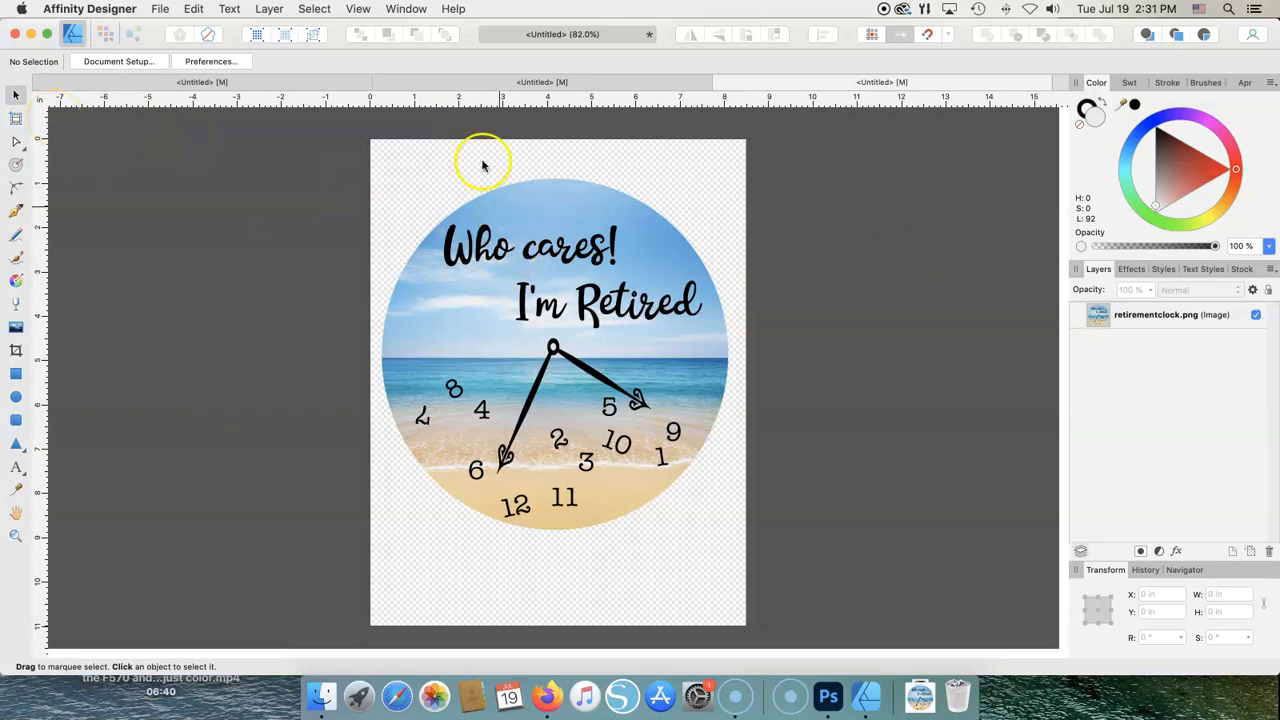
- Place Best_Teacher_Ever_Tumbler.png at the top-left of the page
click(160, 9)
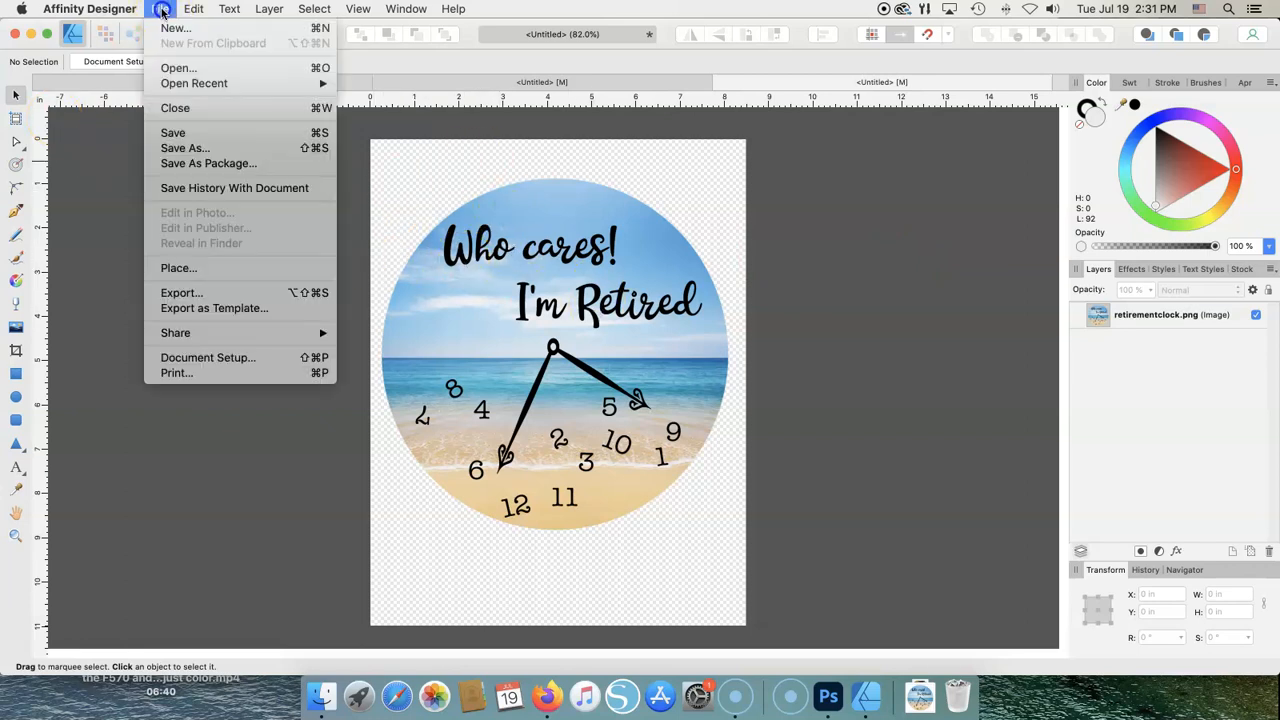
click(193, 268)
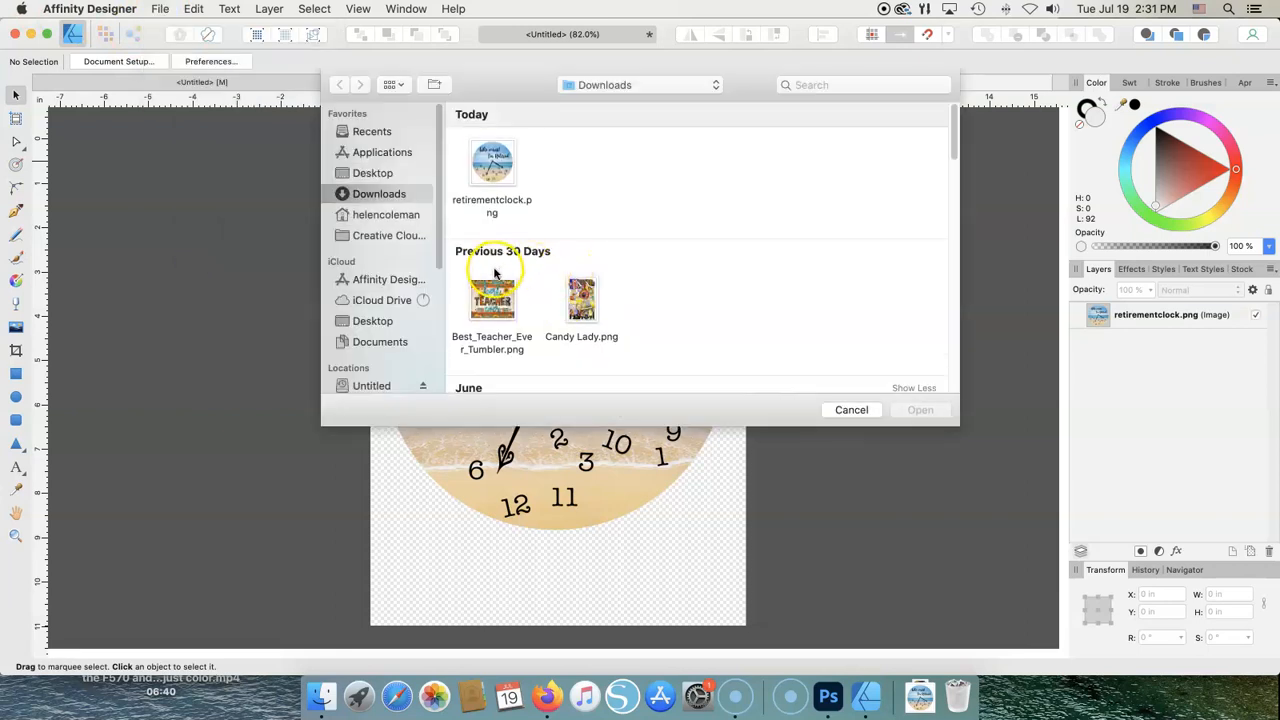
click(492, 298)
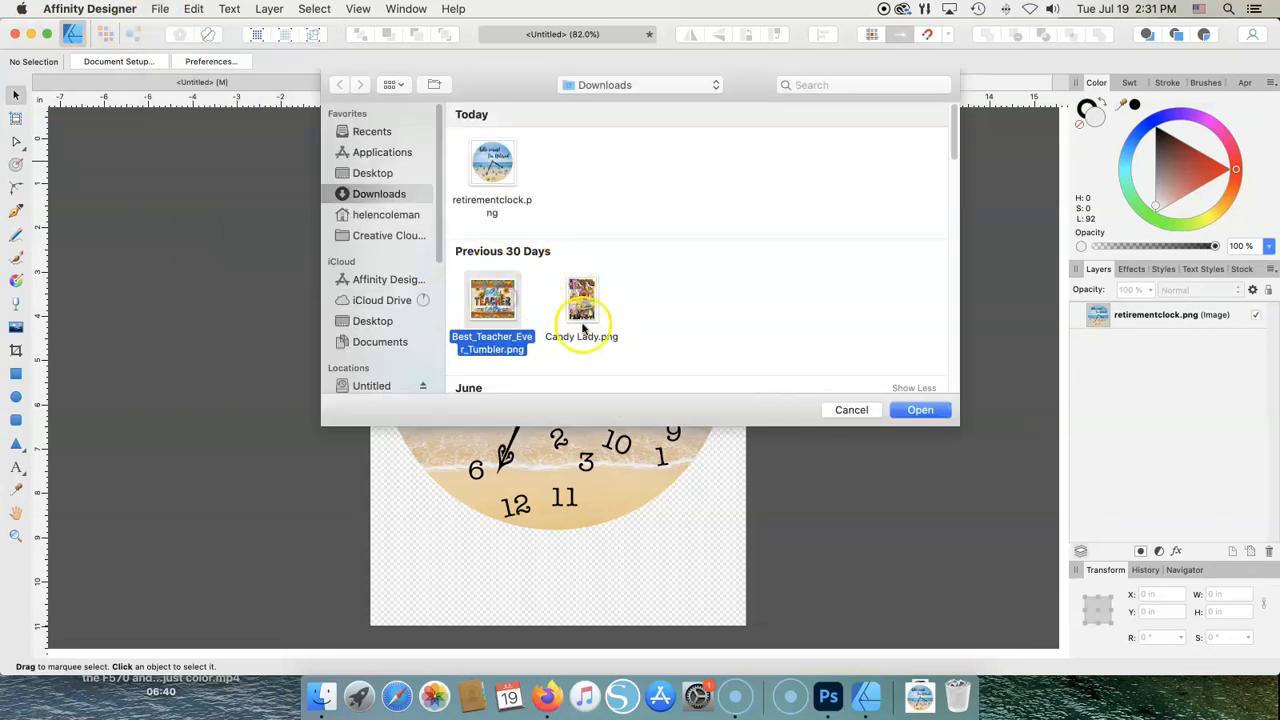
click(929, 410)
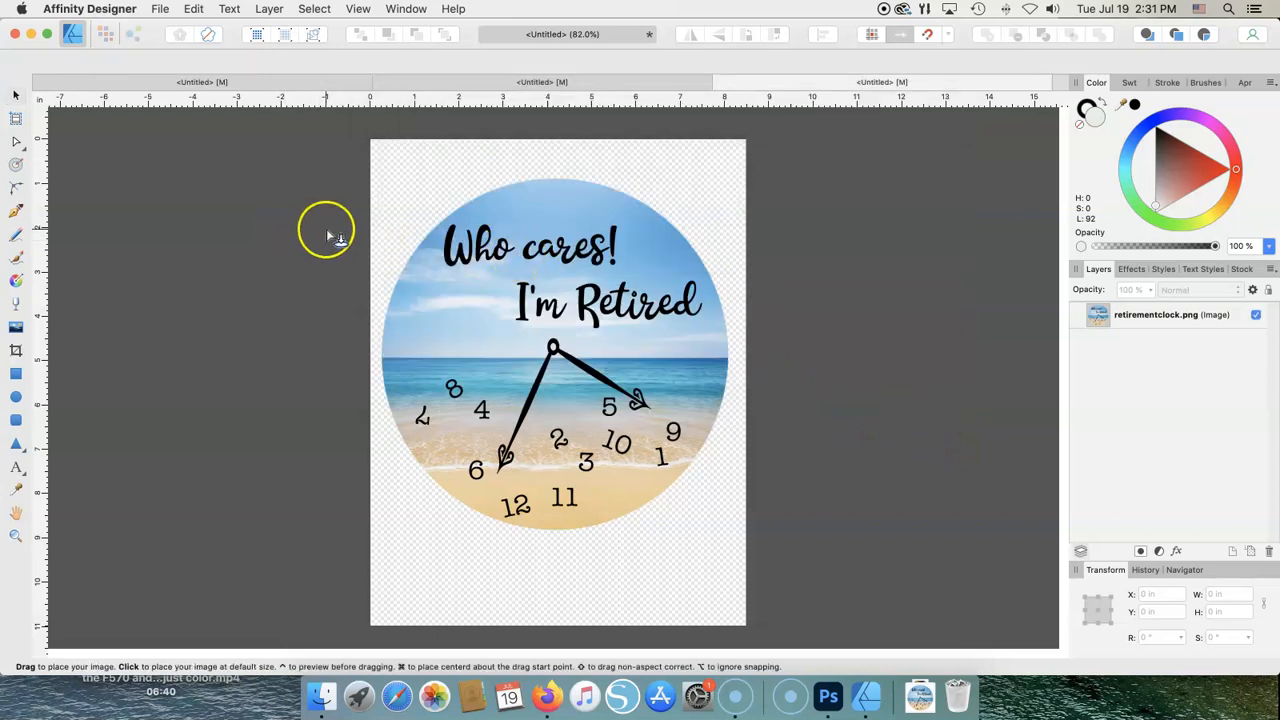
drag(380, 168, 520, 345)
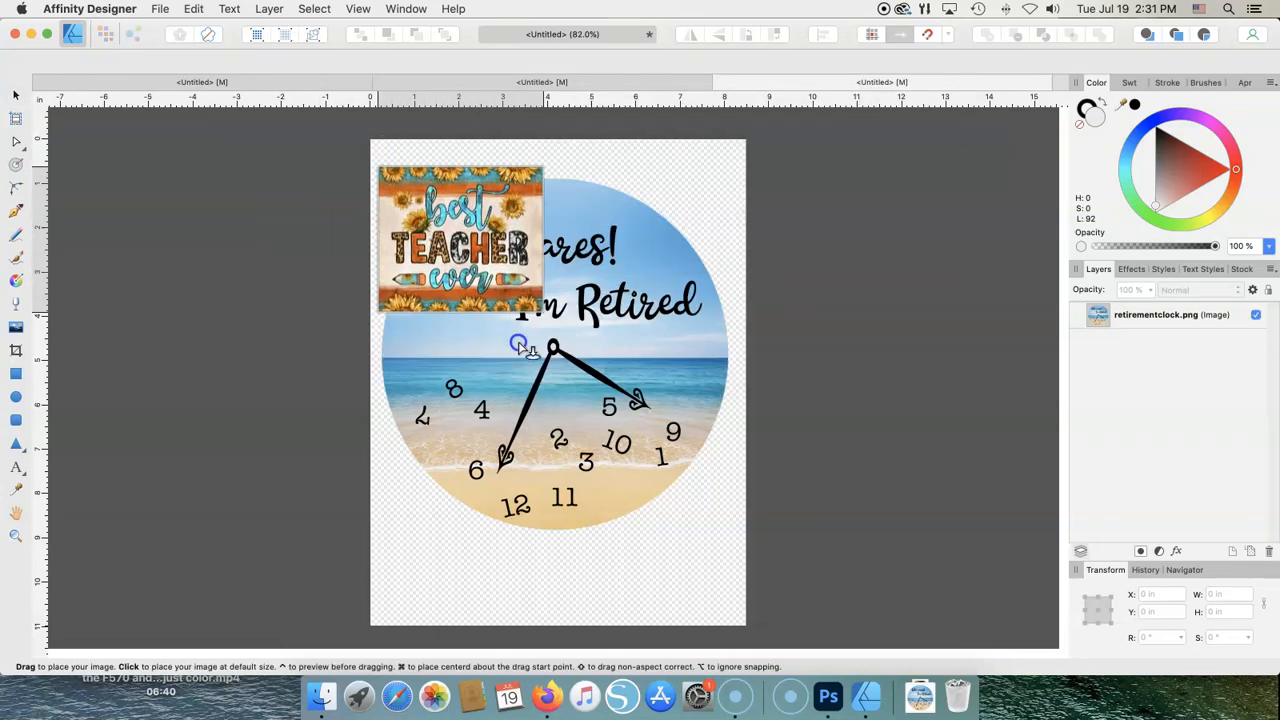
- Move the clock lower and shrink it to about 5.9 in, with the teacher image at the top
drag(627, 312, 628, 391)
drag(500, 160, 505, 135)
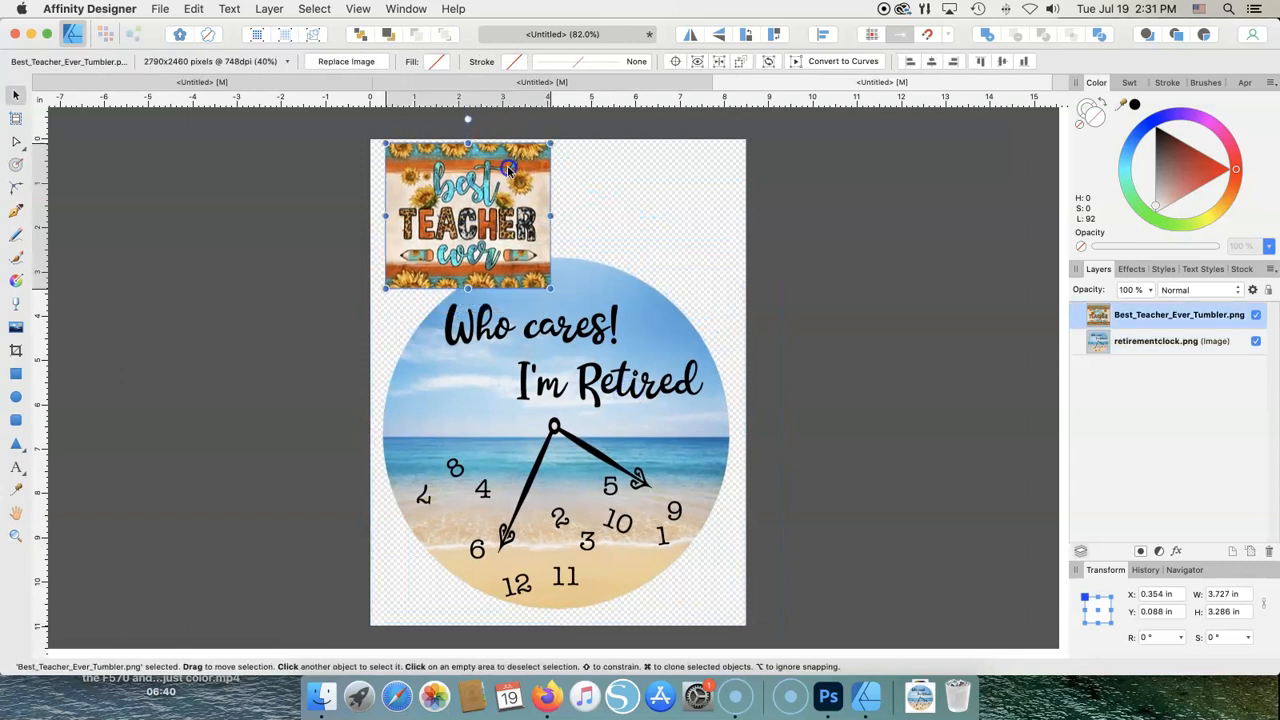
click(610, 322)
drag(742, 250, 640, 366)
drag(514, 443, 589, 403)
drag(476, 207, 476, 218)
click(698, 324)
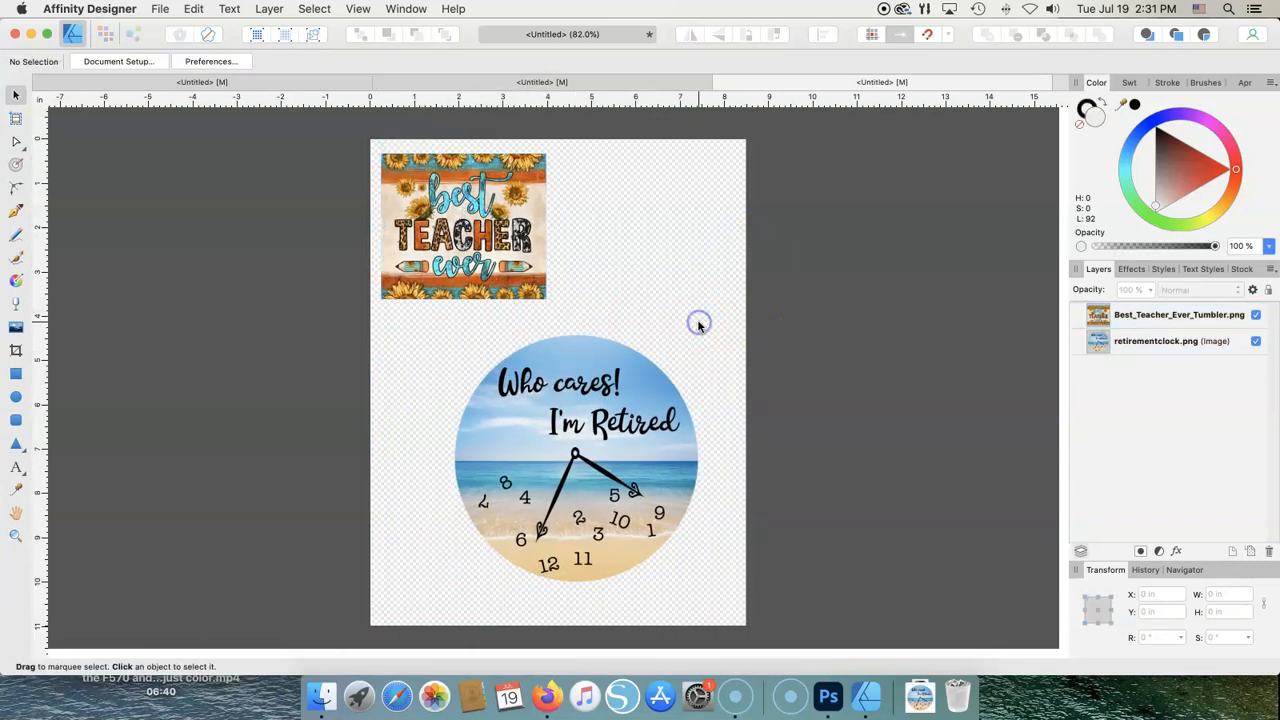
- Resize the Best Teacher image to 3.5 in wide, then delete it
click(516, 252)
drag(546, 298, 591, 339)
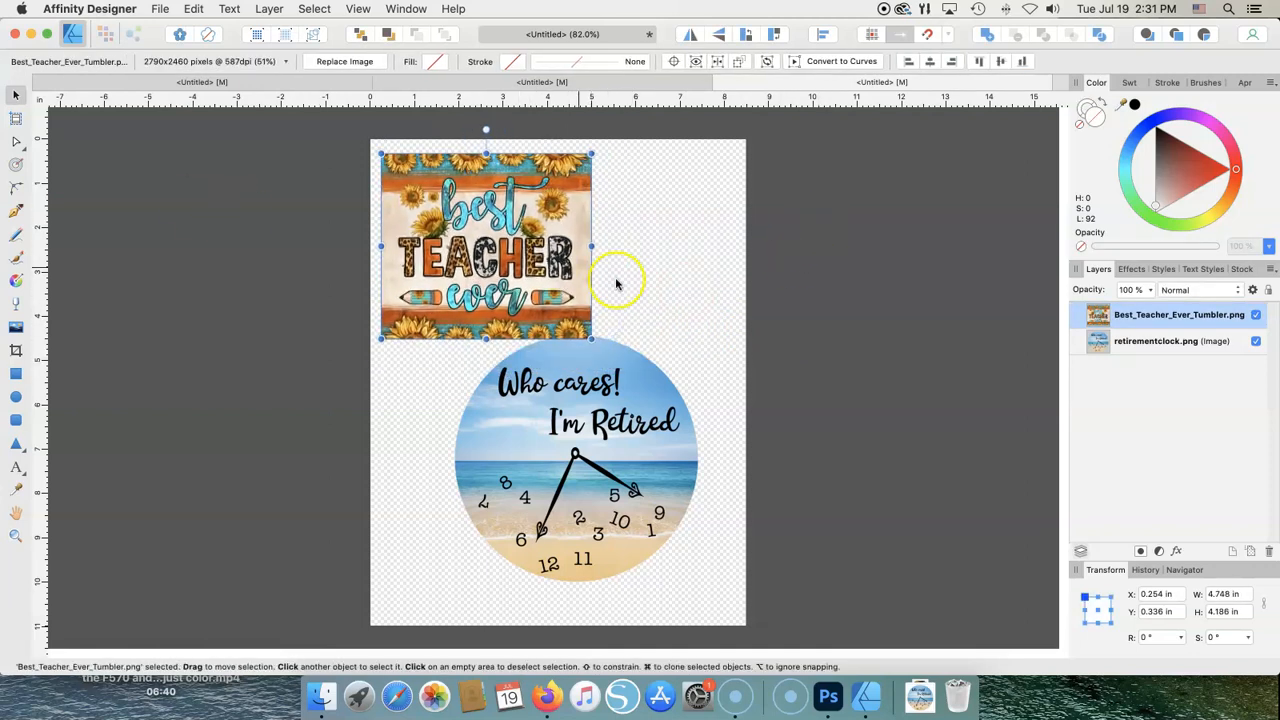
drag(591, 153, 537, 202)
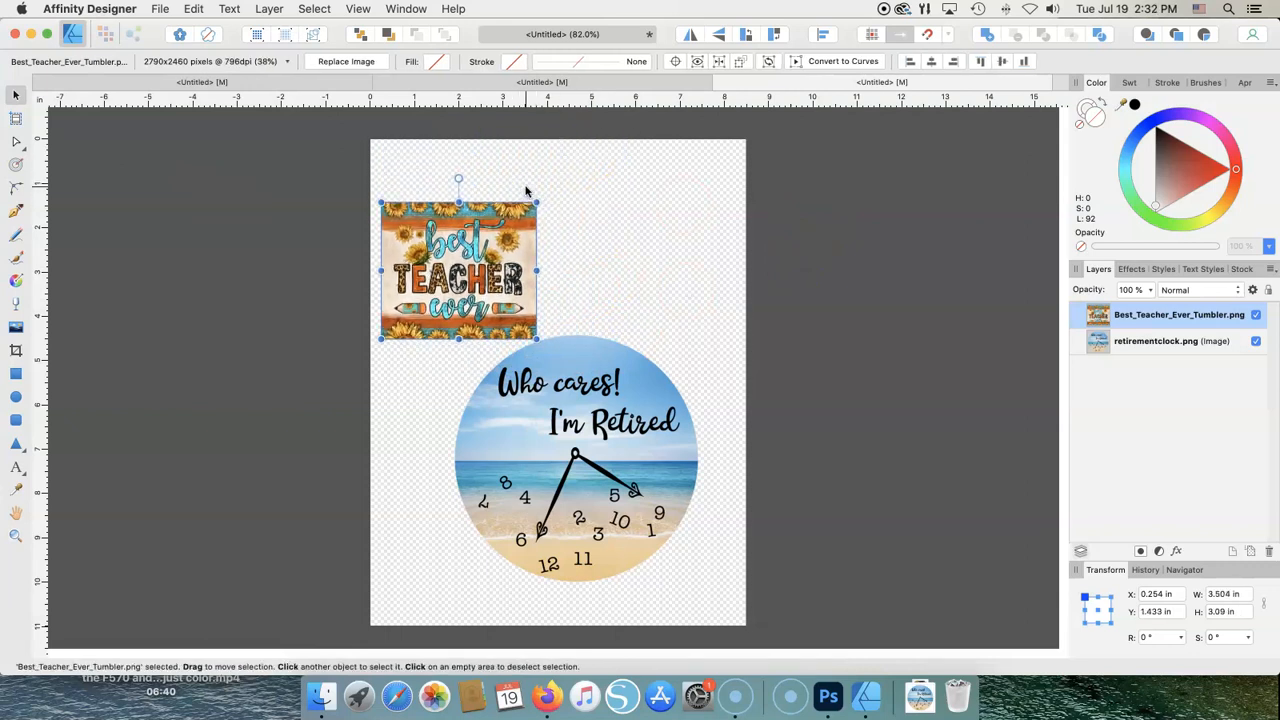
key(Delete)
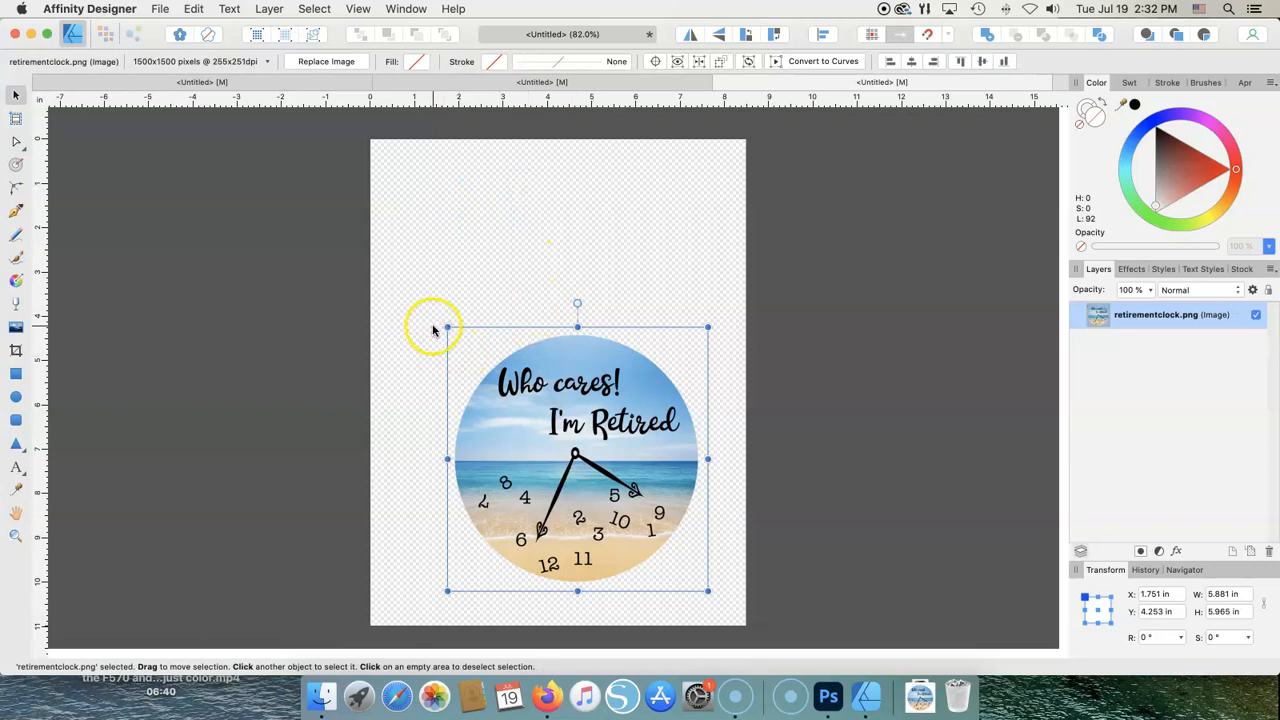
- Enlarge the clock to about 8.3 in wide and move it near the page top
drag(447, 328, 424, 227)
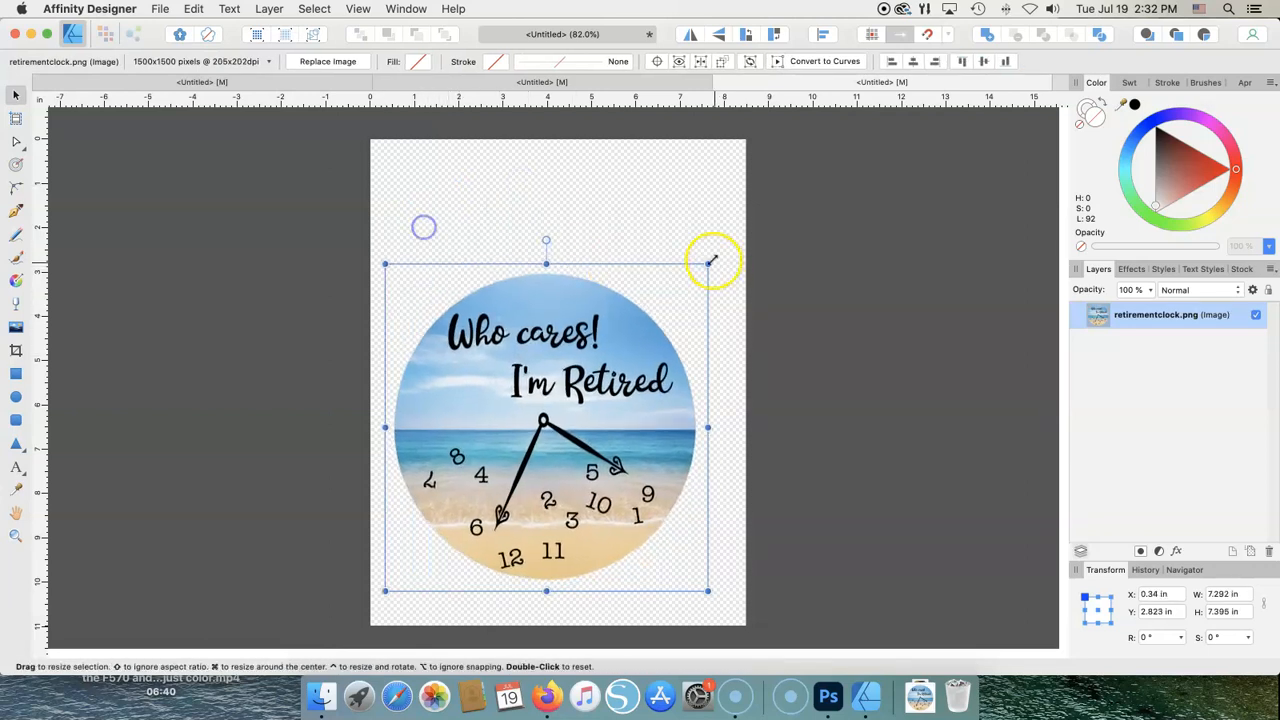
drag(709, 262, 731, 222)
drag(589, 300, 584, 255)
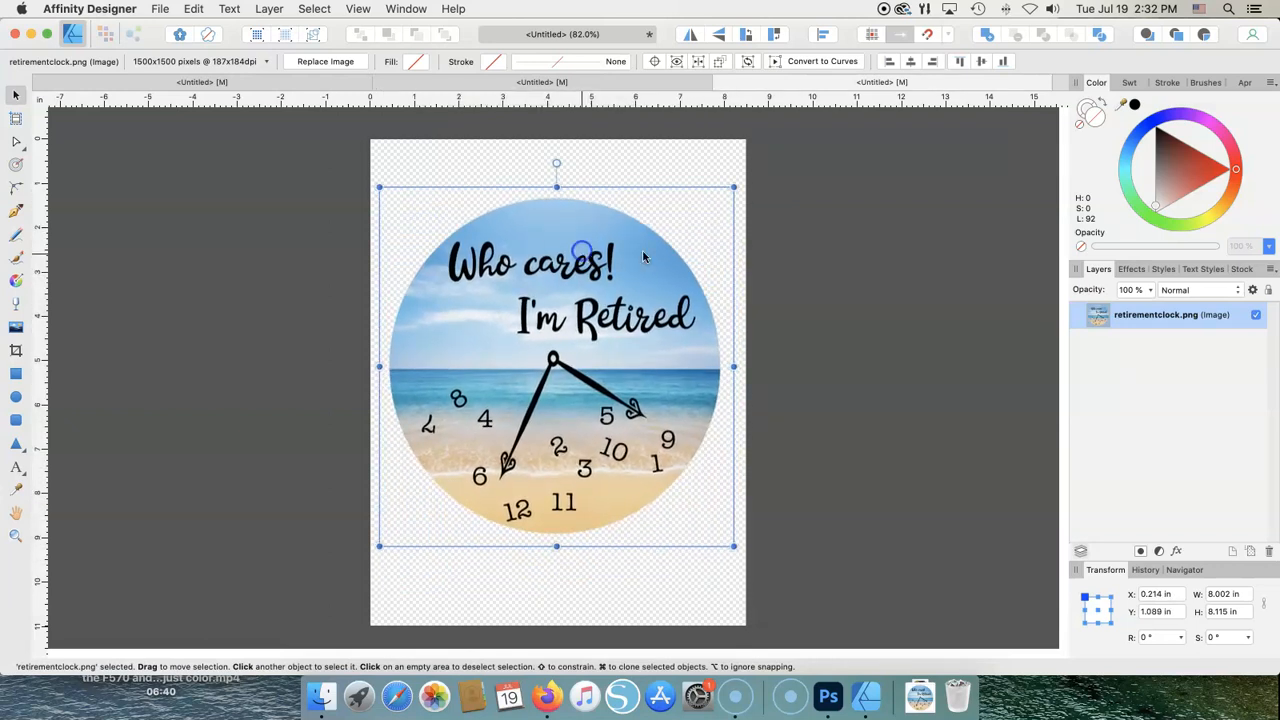
drag(733, 187, 736, 178)
drag(377, 177, 371, 171)
click(926, 206)
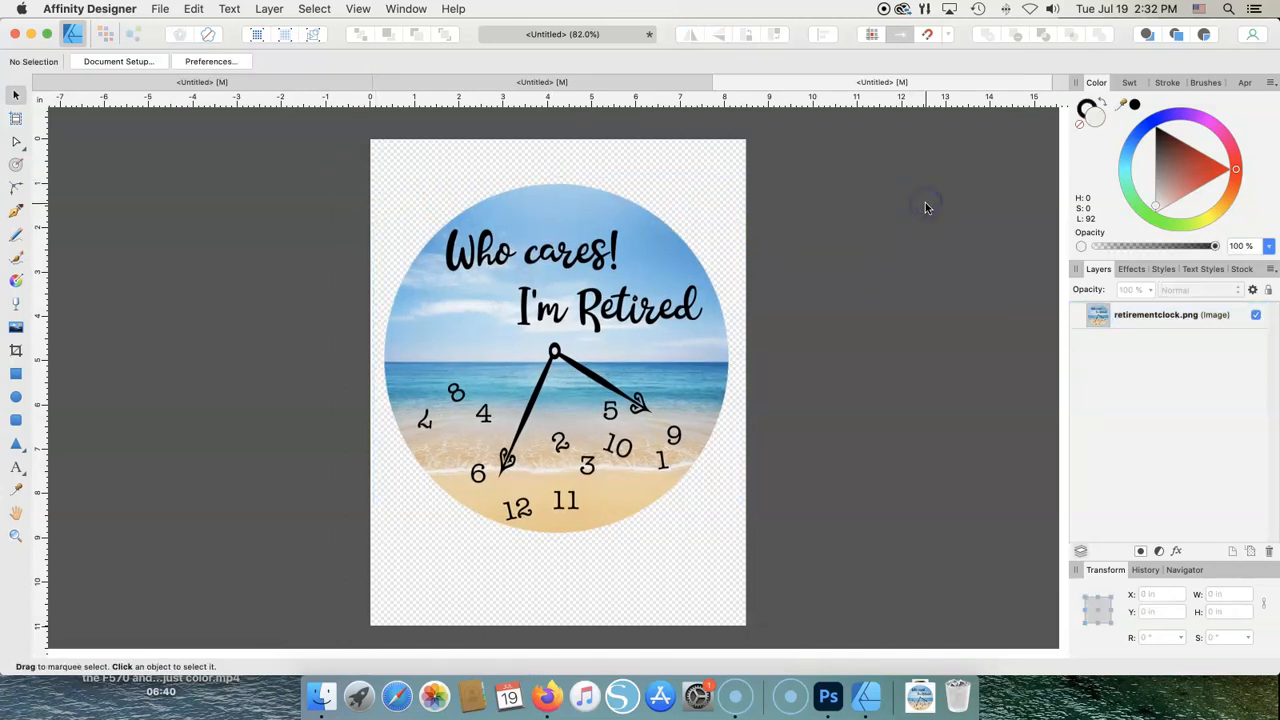
click(540, 313)
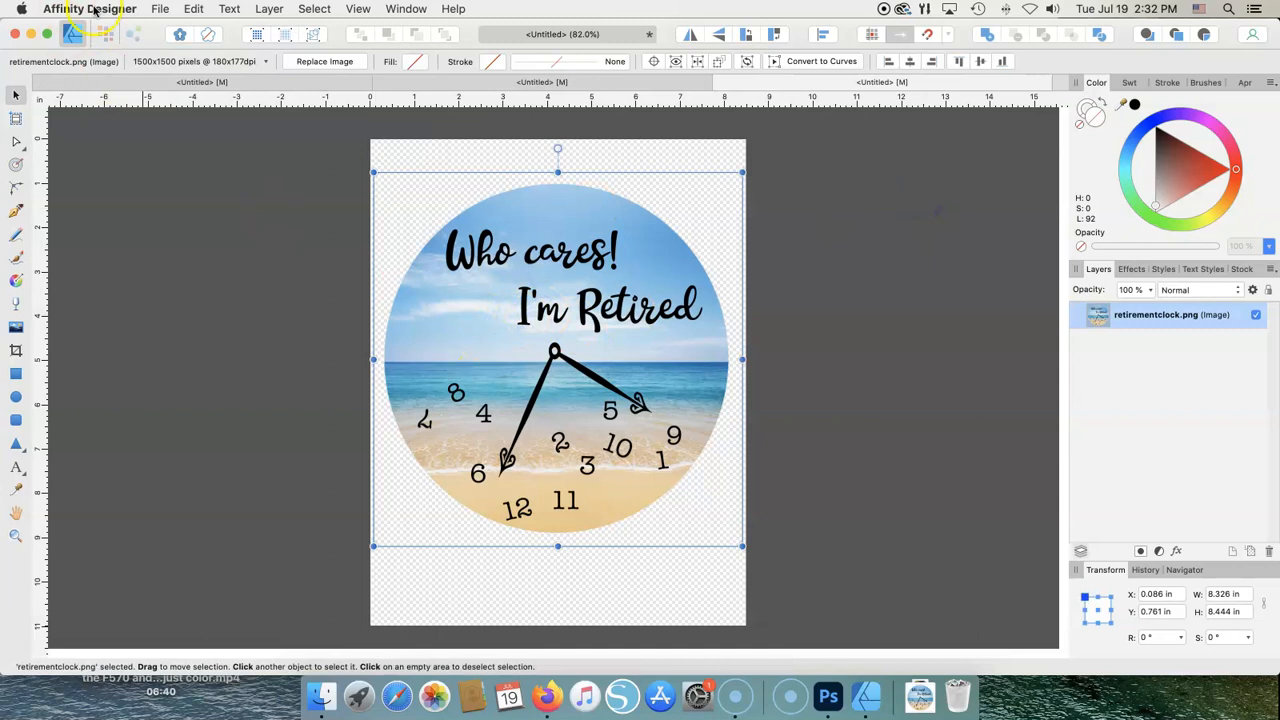
click(157, 9)
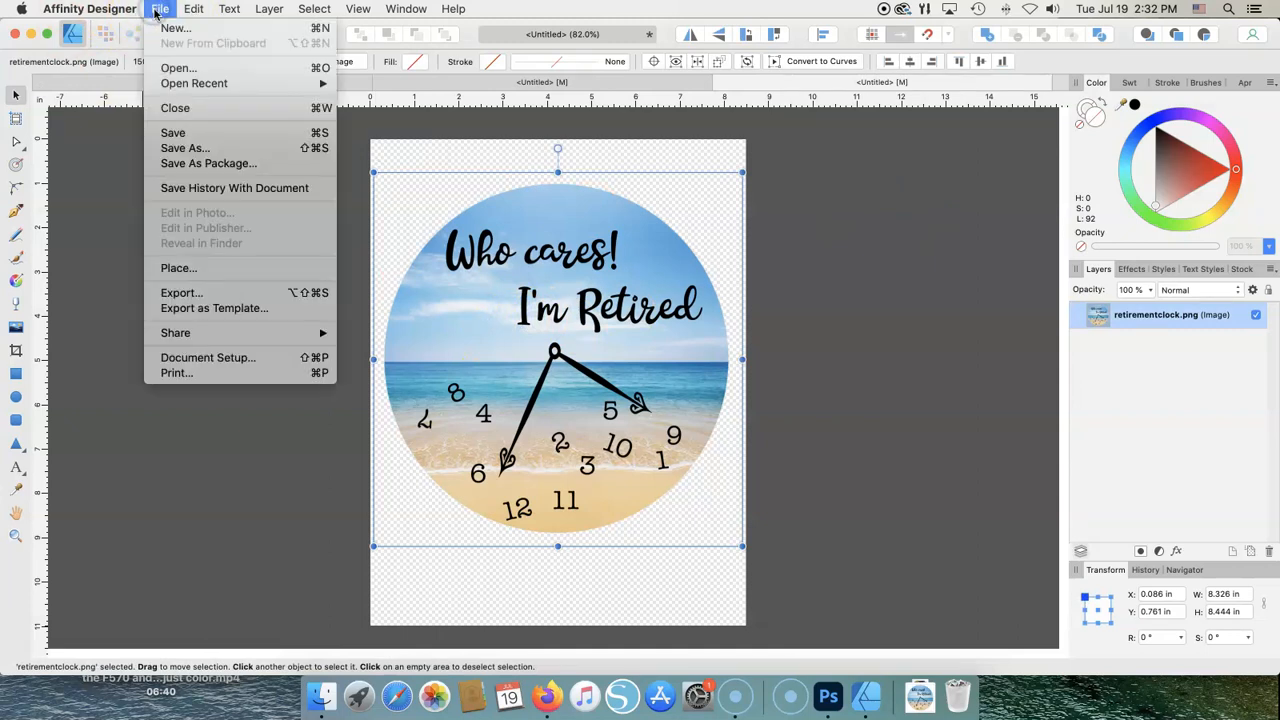
- Open the Print dialog with the EPSON F170 sub printer selected
click(184, 377)
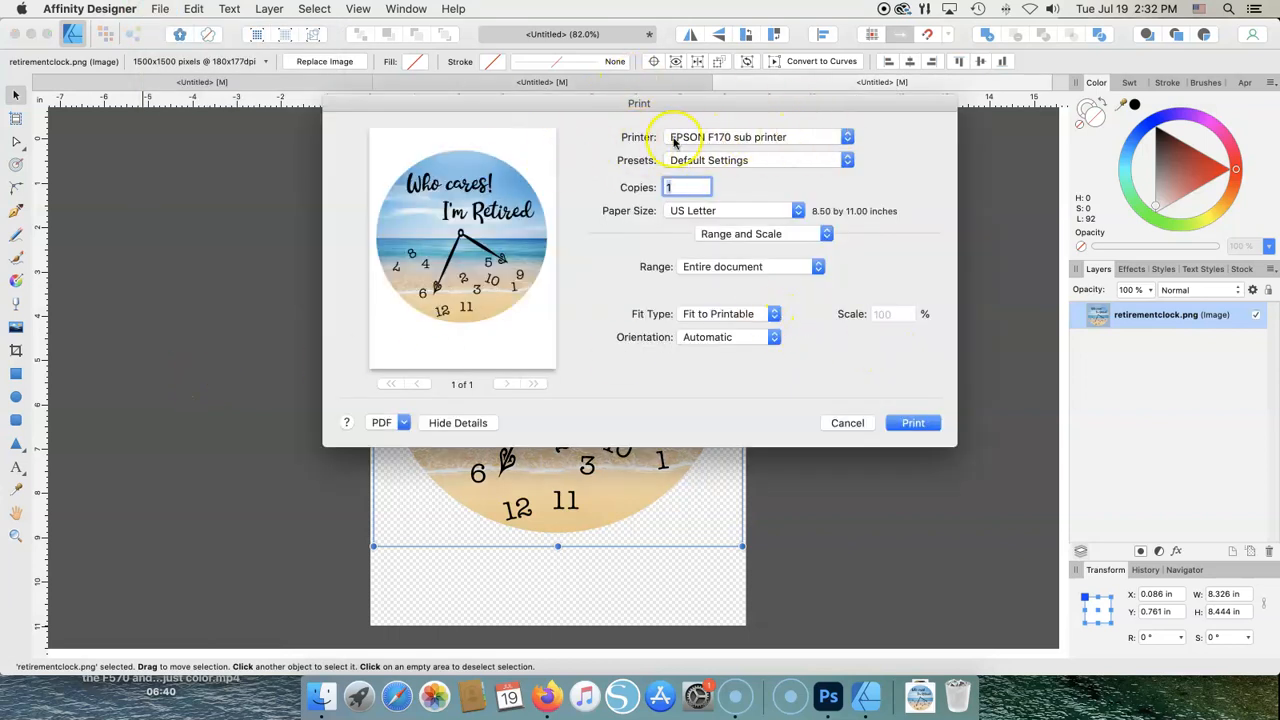
click(847, 137)
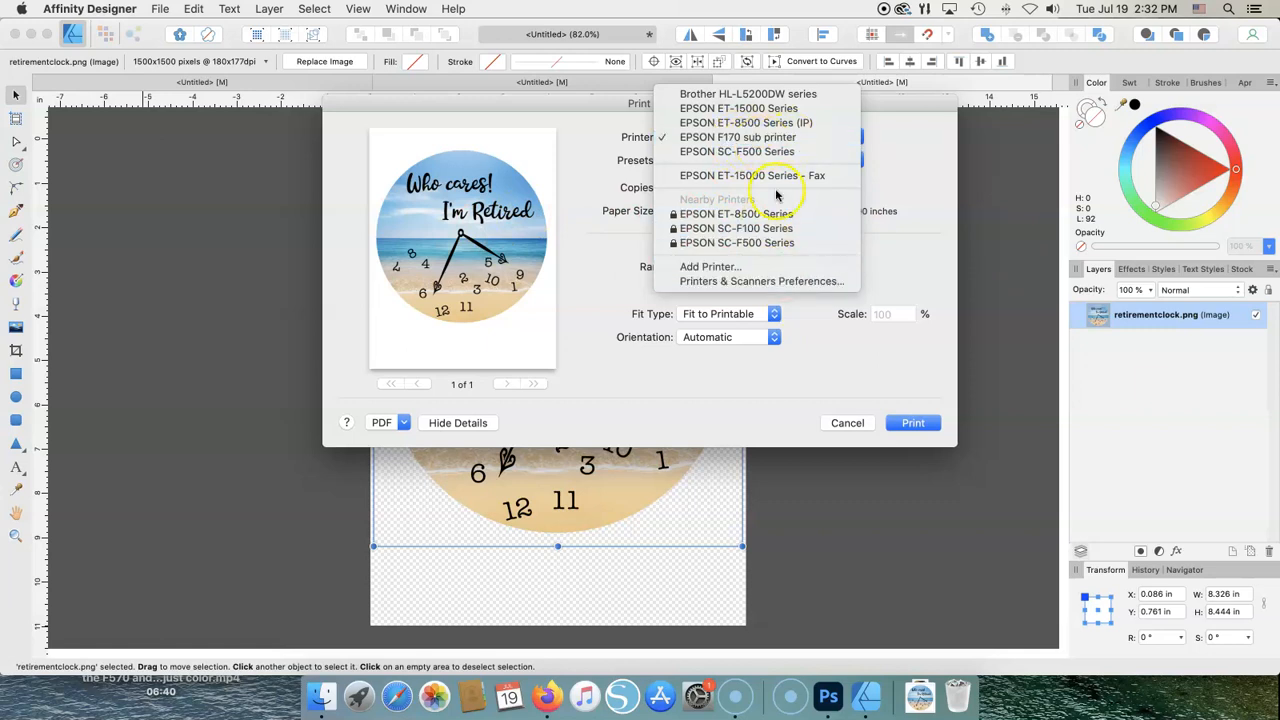
click(745, 138)
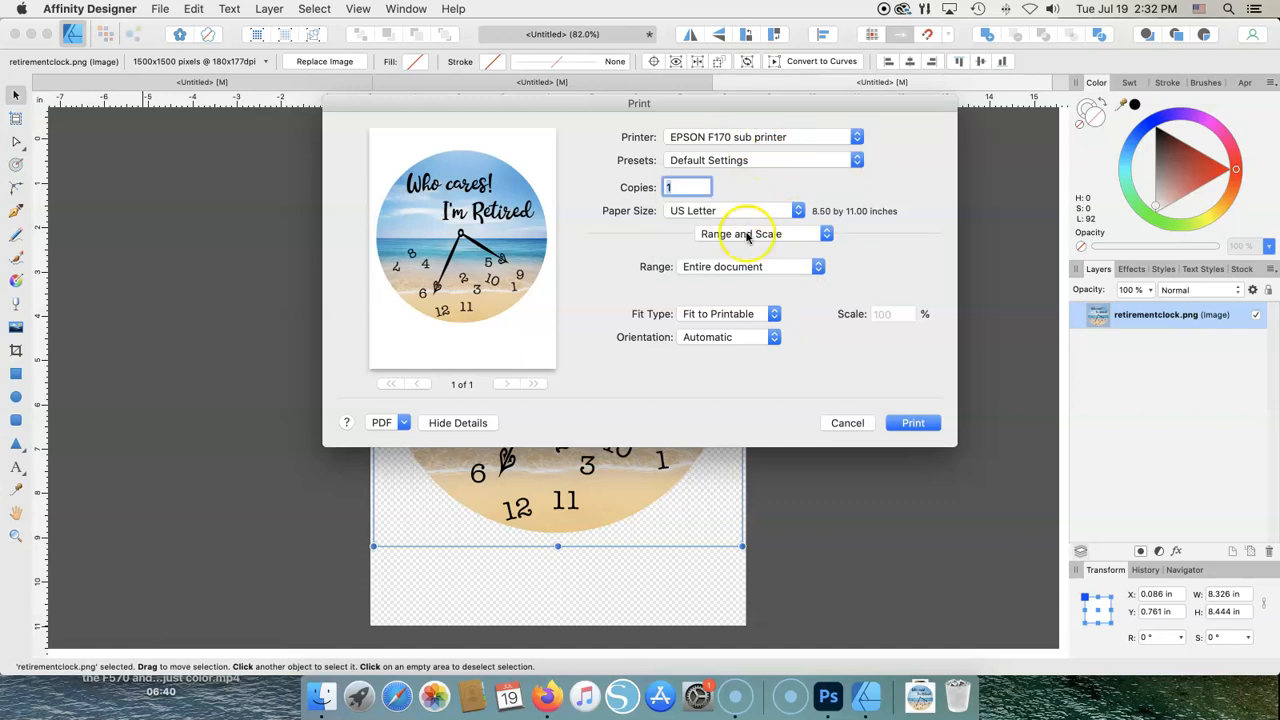
click(825, 236)
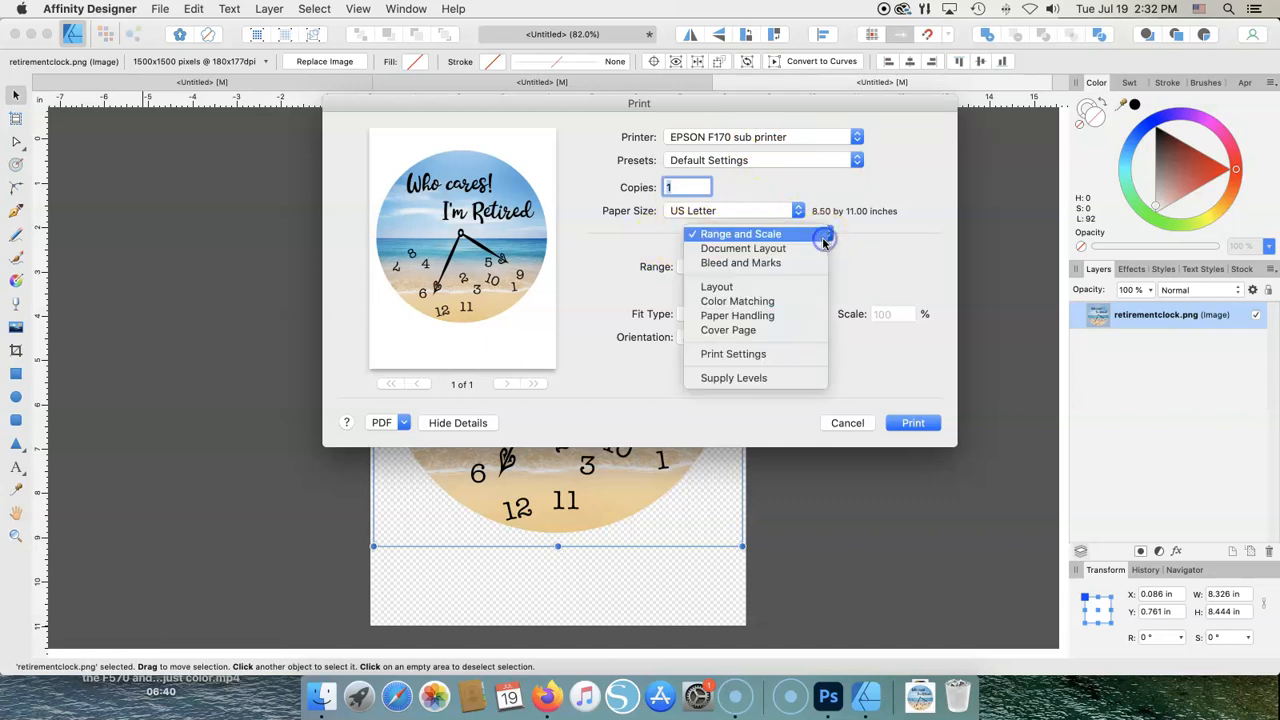
click(714, 236)
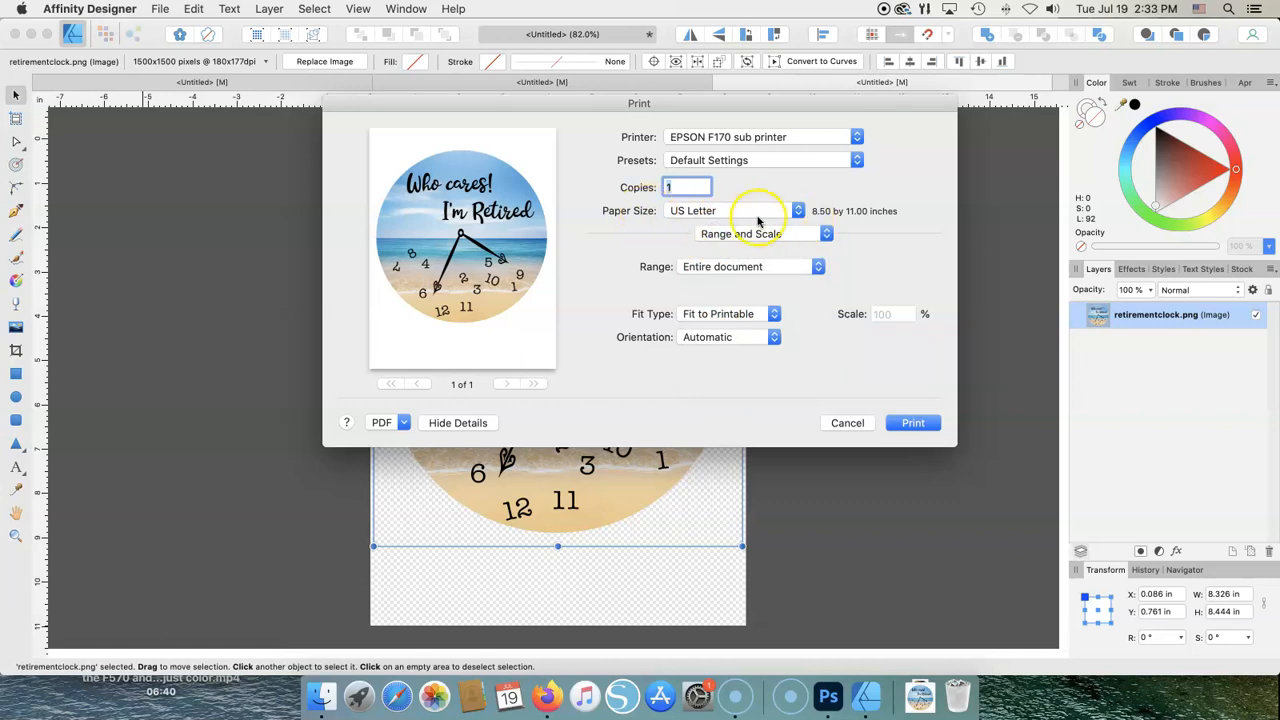
click(799, 213)
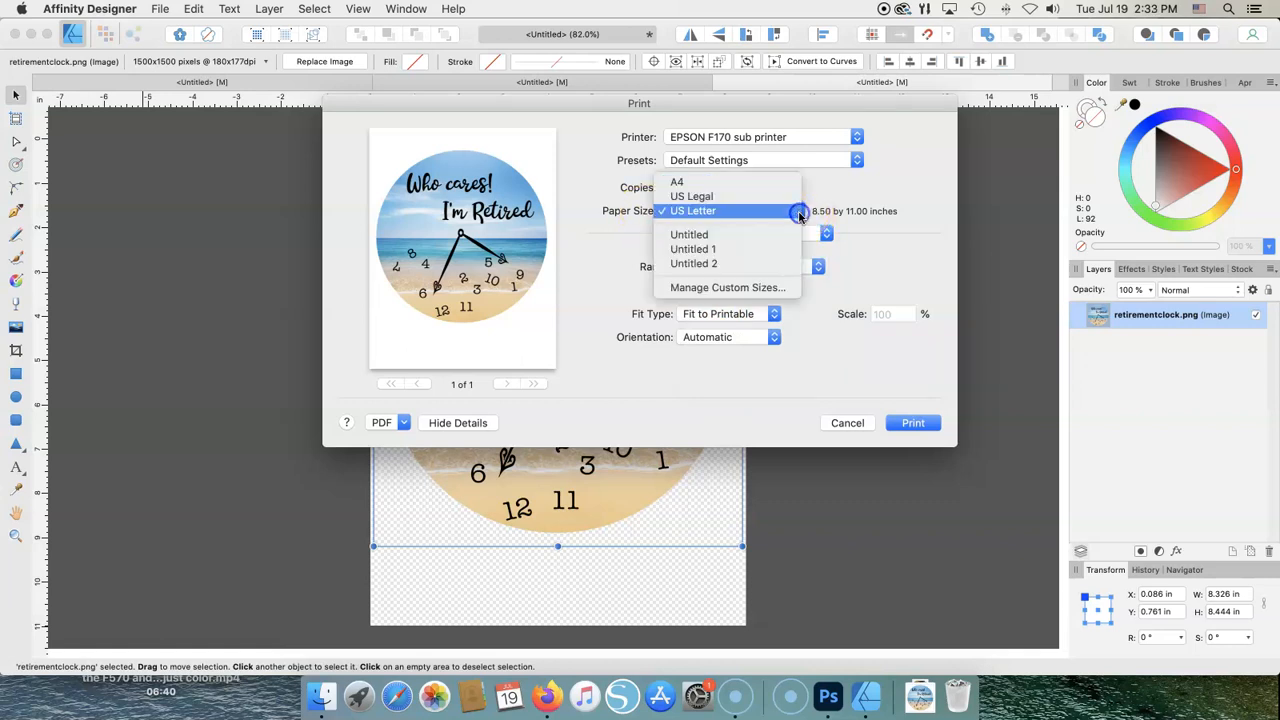
click(742, 212)
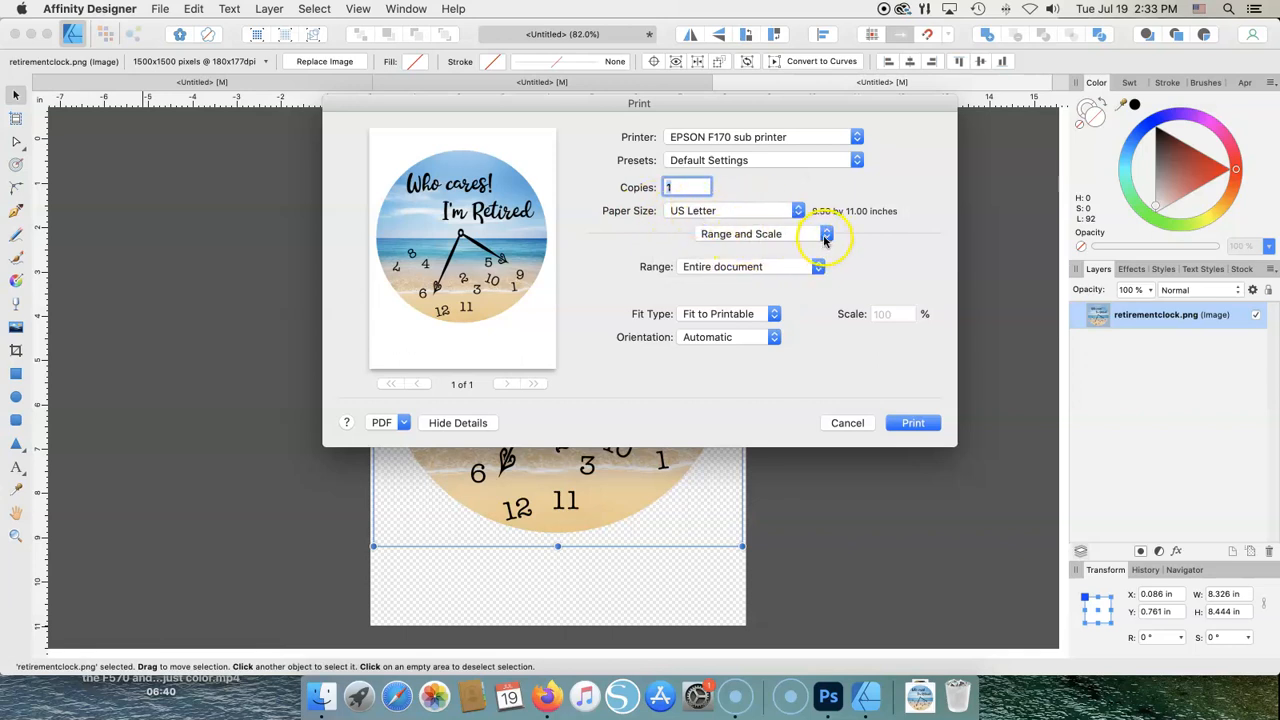
click(773, 338)
click(728, 340)
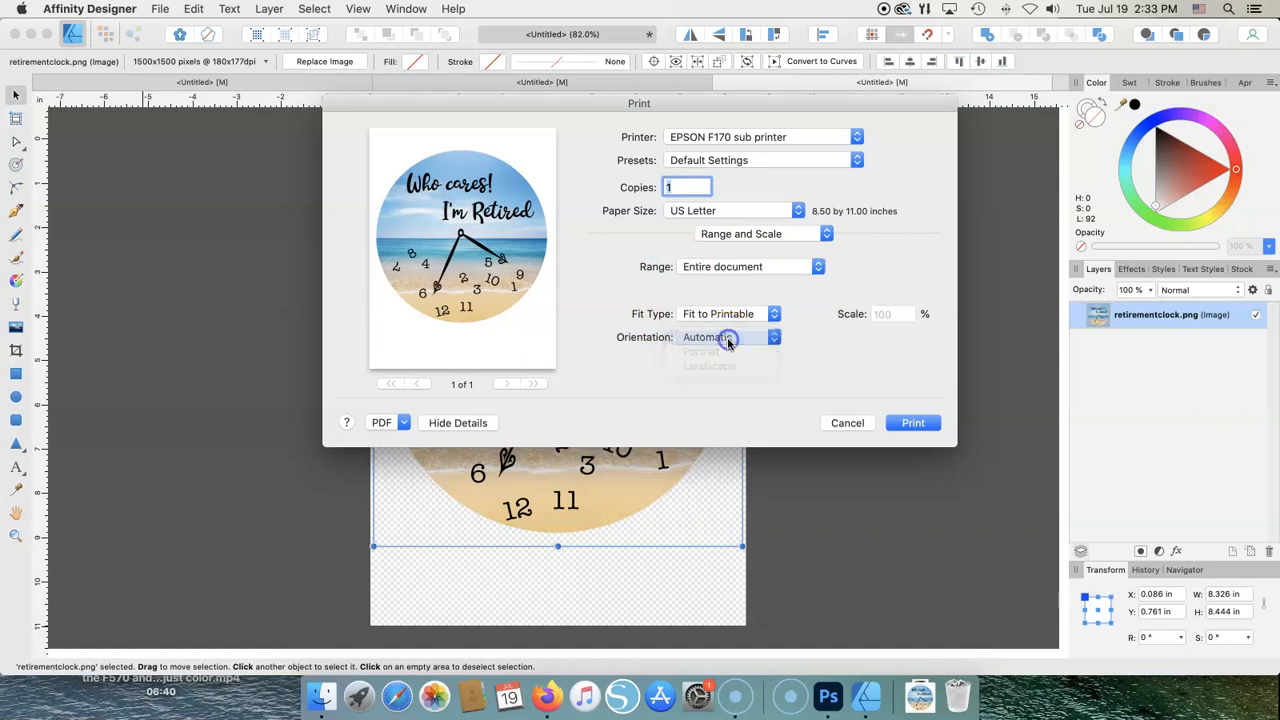
click(826, 240)
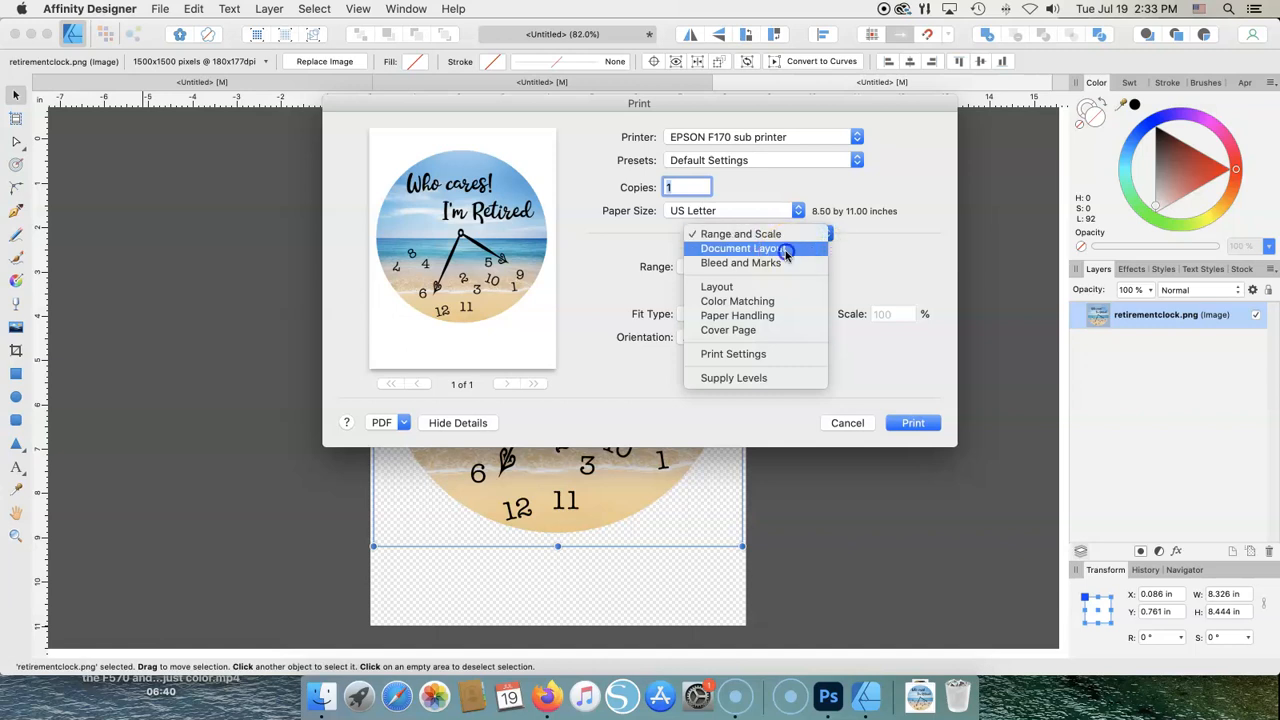
- Step through the Document Layout, Bleed and Marks, and Layout panes to the ColorSync Color Matching pane with the Epson SC-F100 Textile profile
click(778, 250)
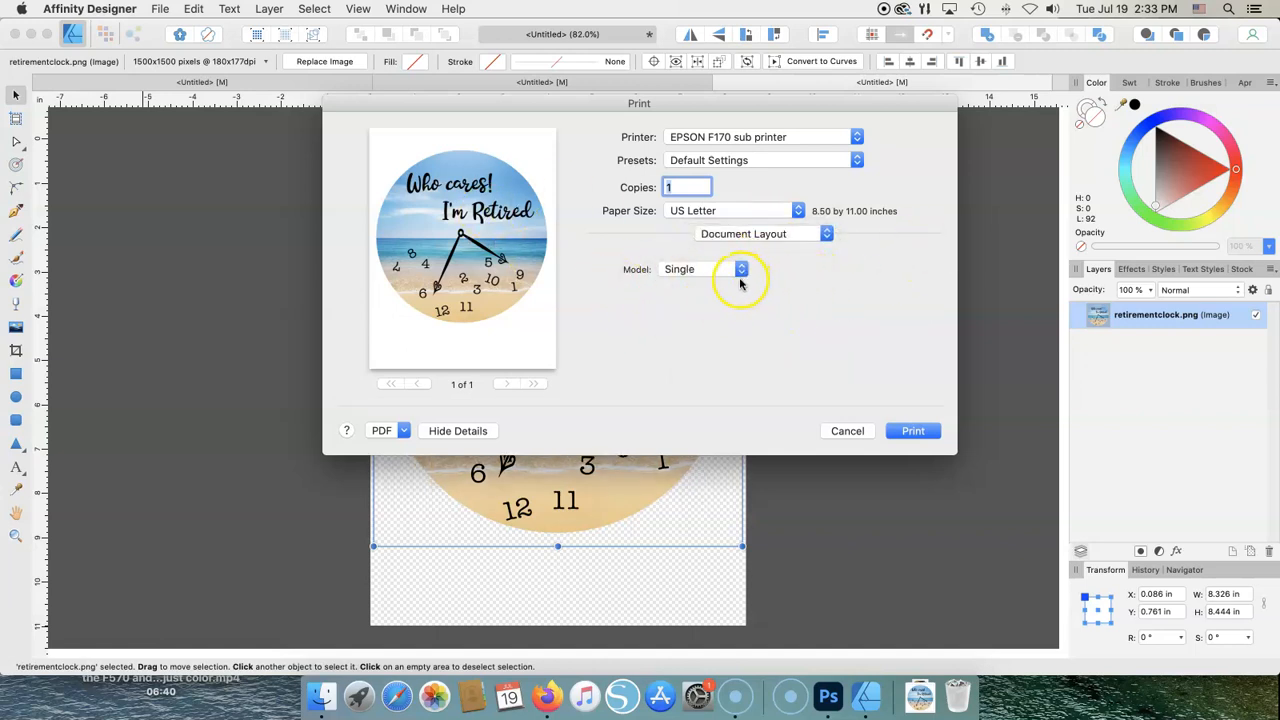
click(827, 240)
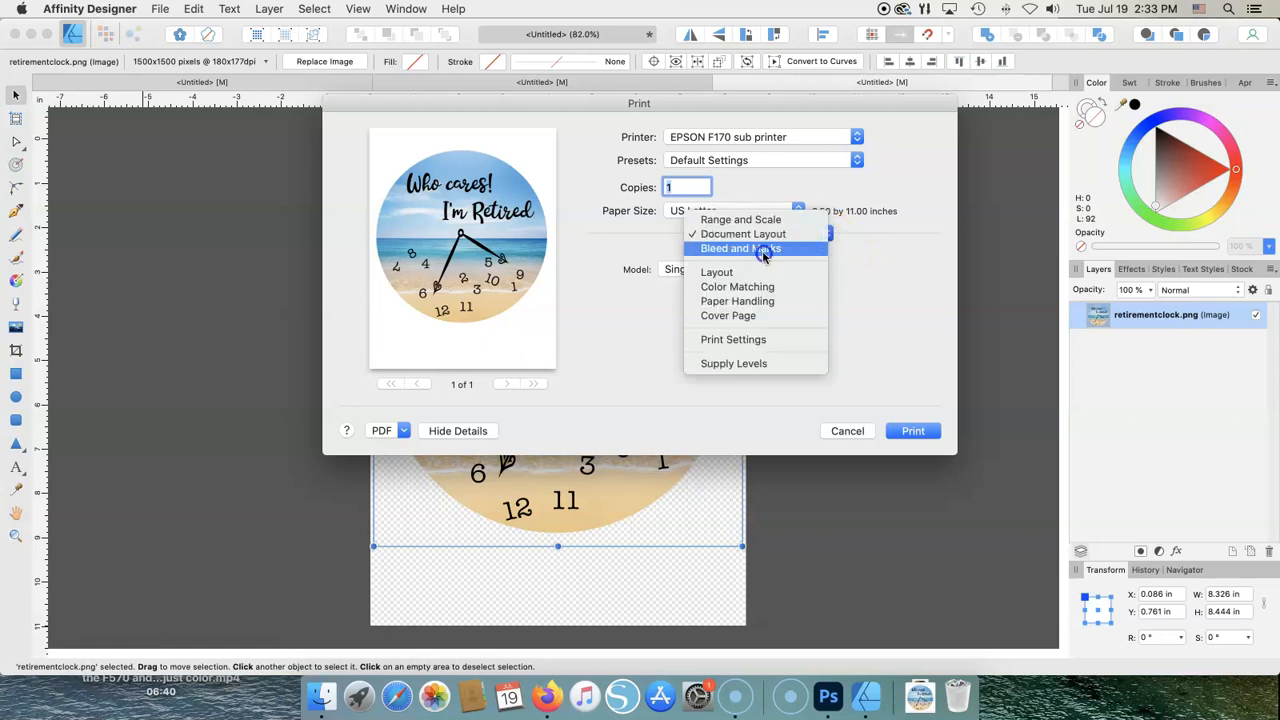
click(758, 250)
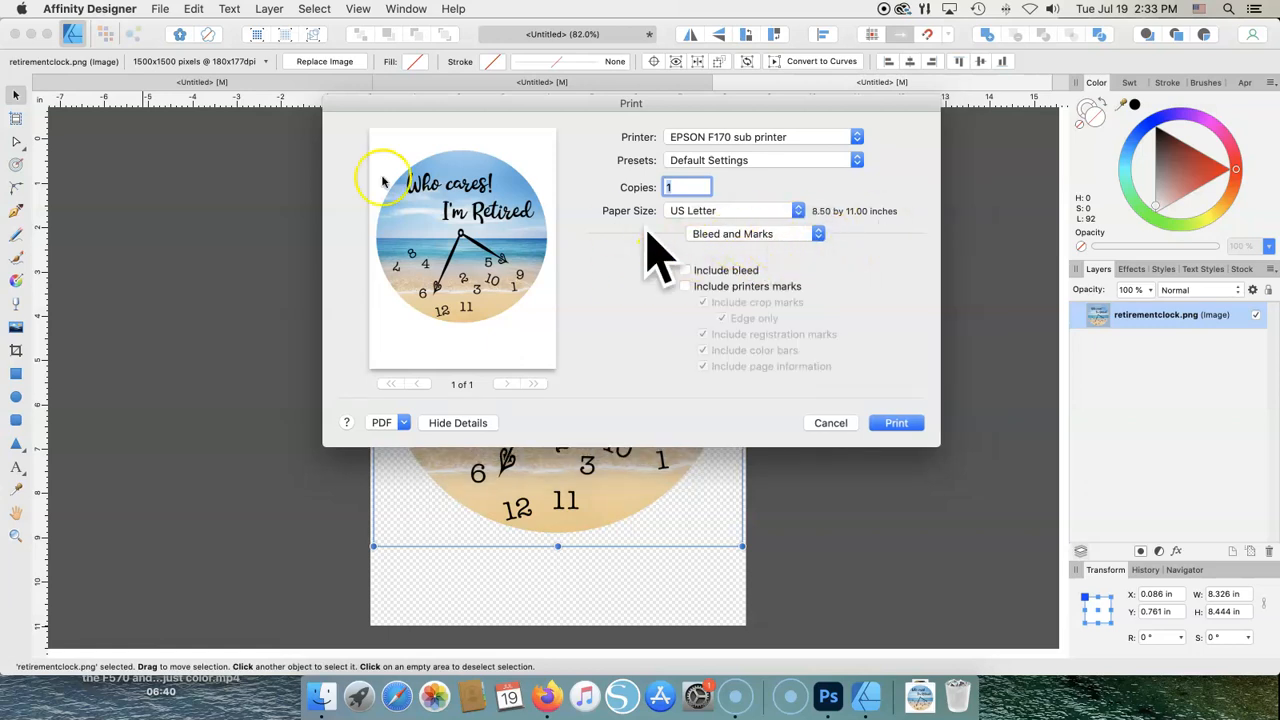
click(816, 238)
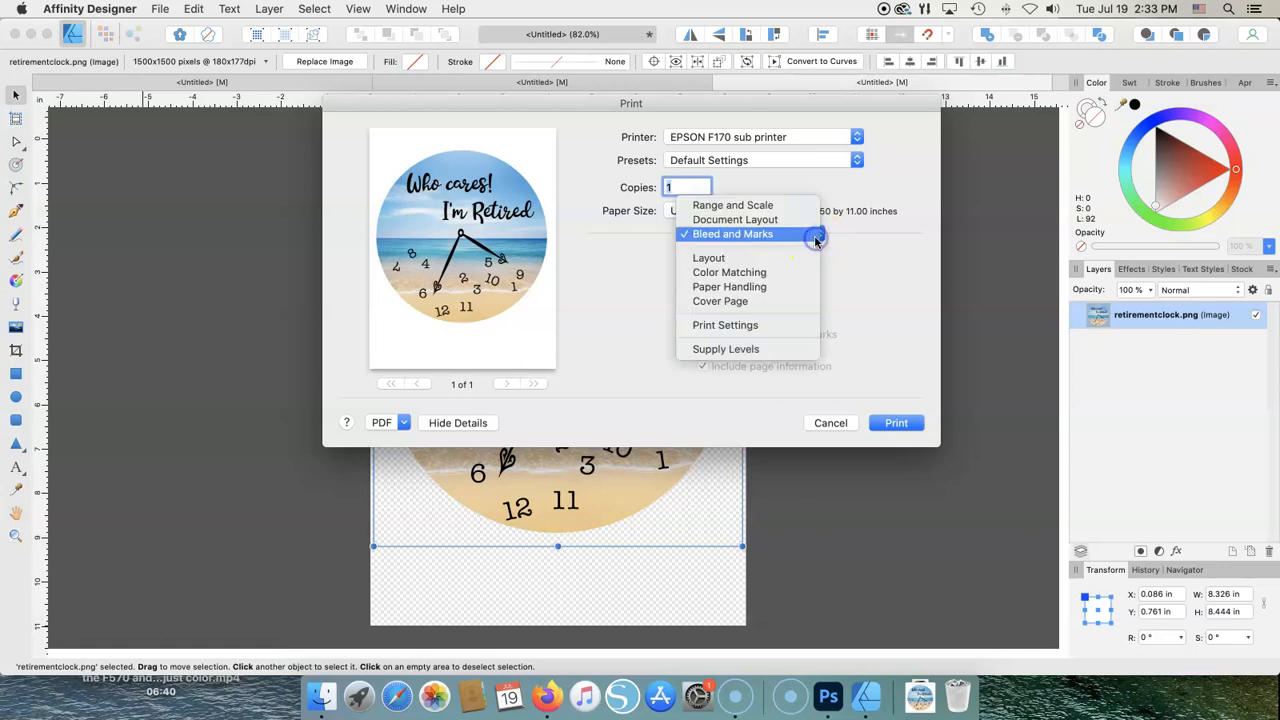
click(766, 259)
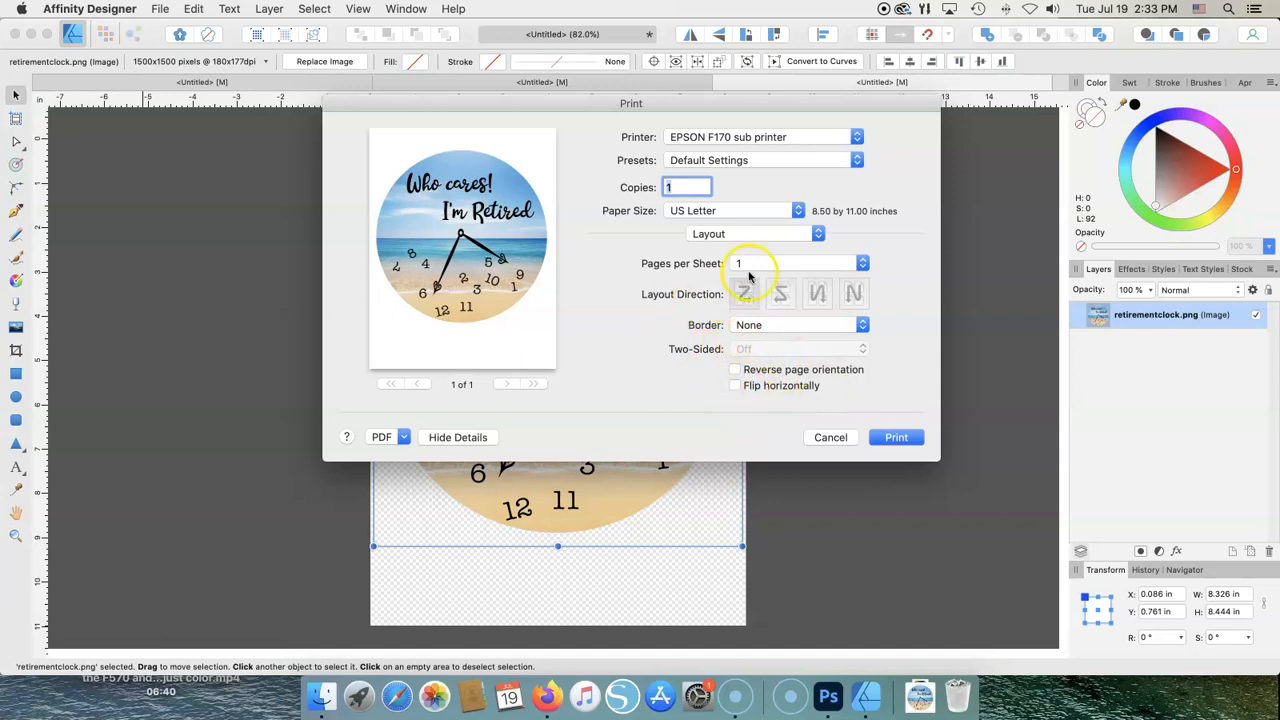
click(817, 236)
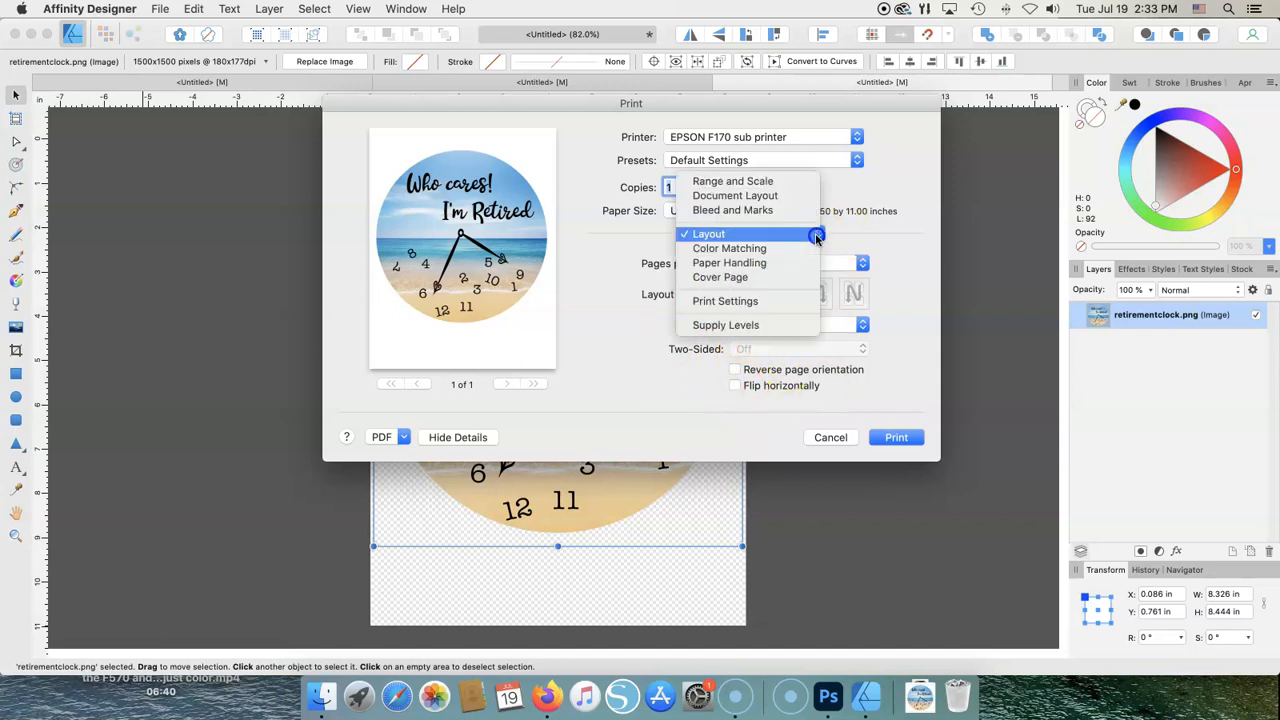
click(752, 250)
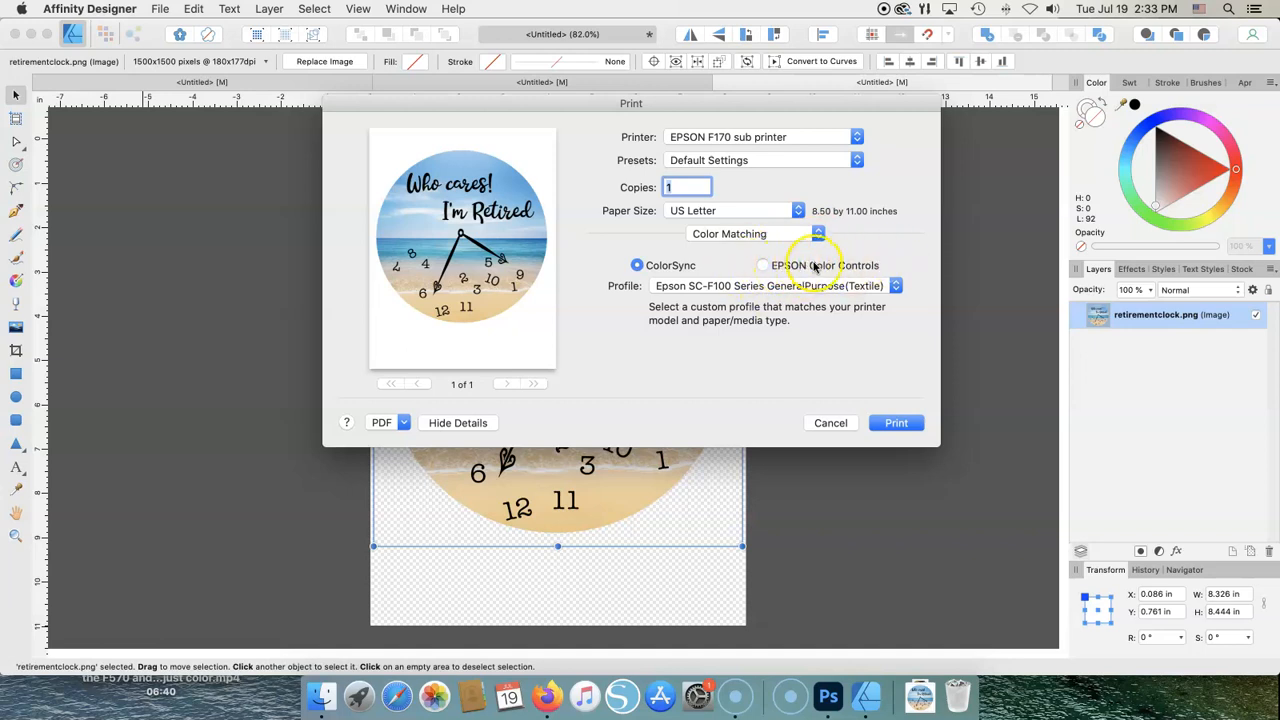
click(896, 287)
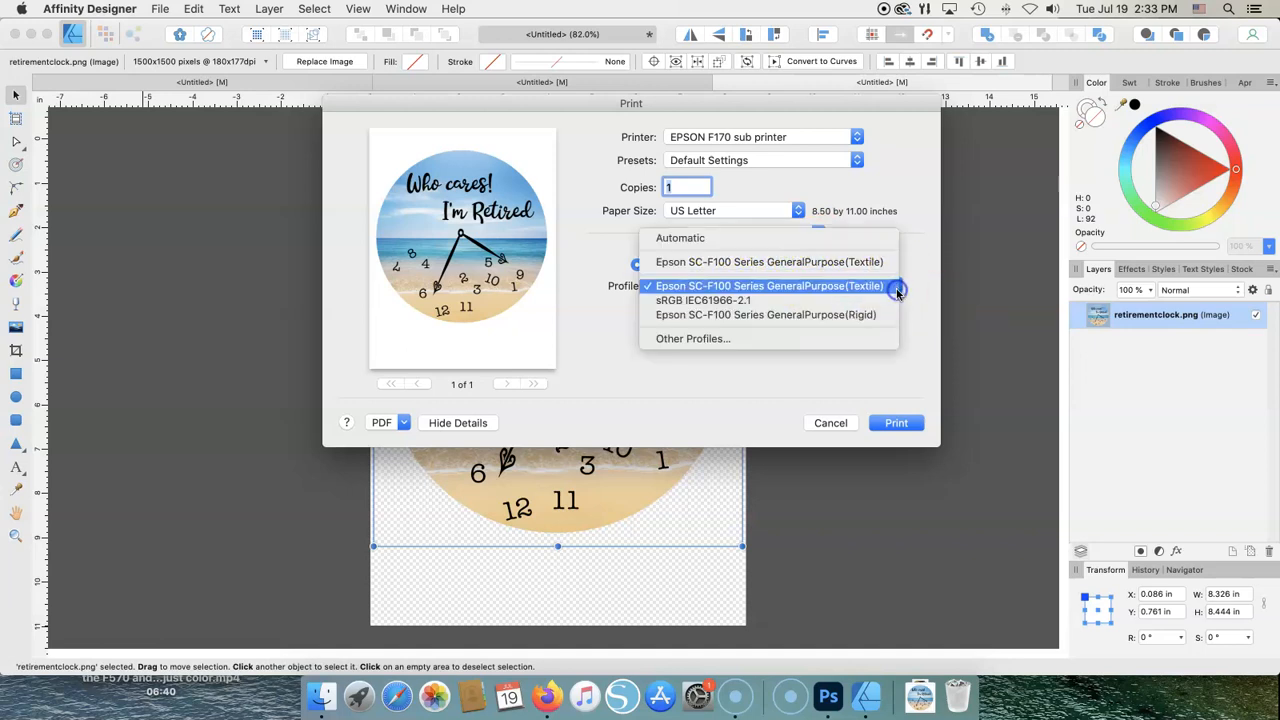
click(694, 239)
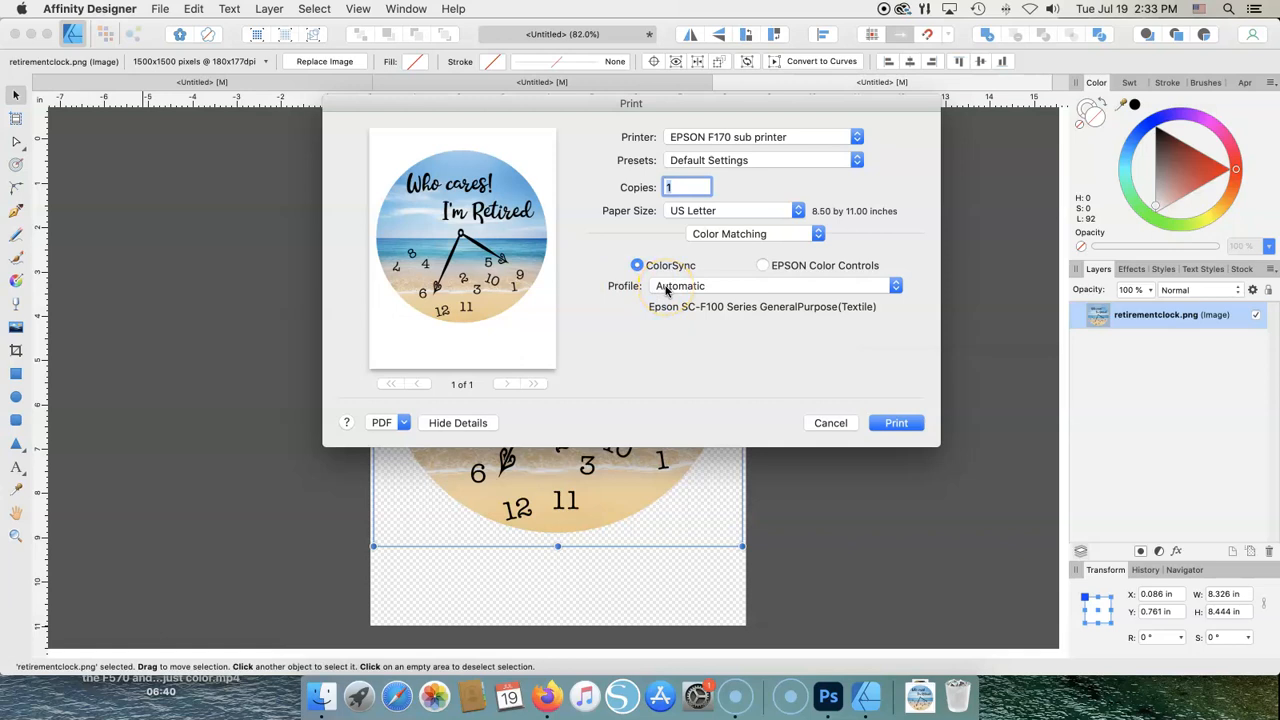
click(895, 287)
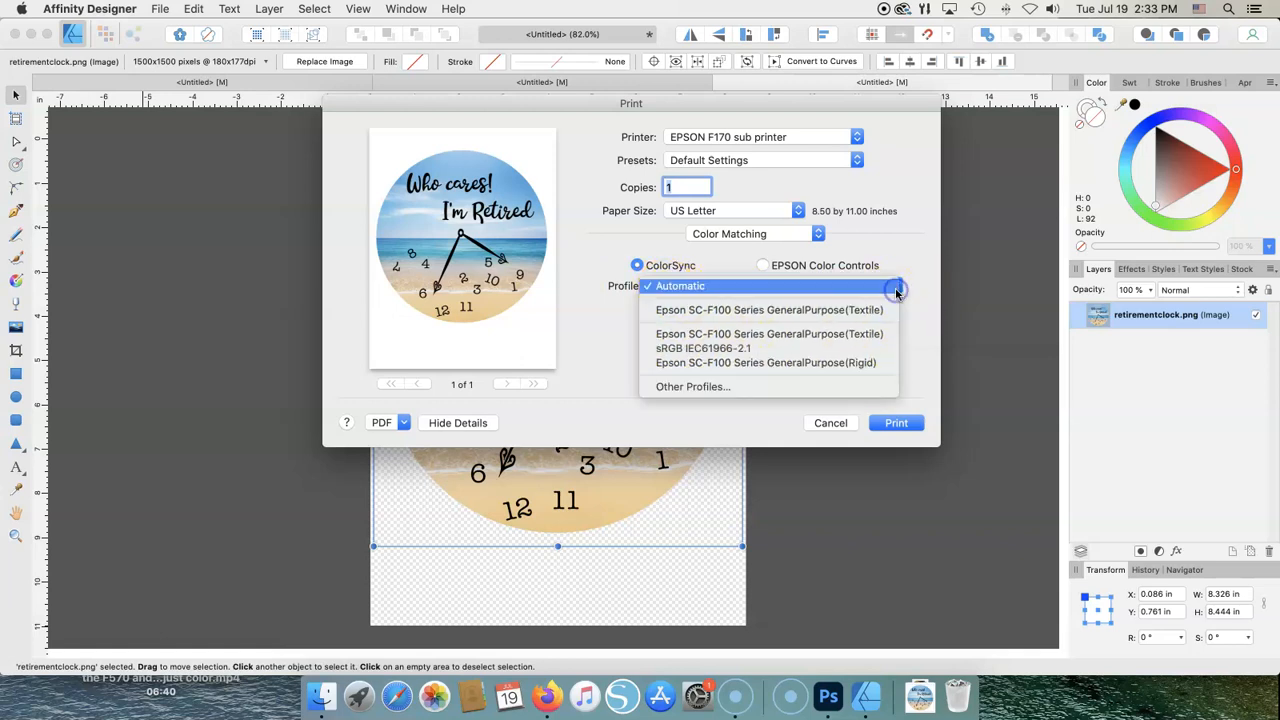
click(747, 310)
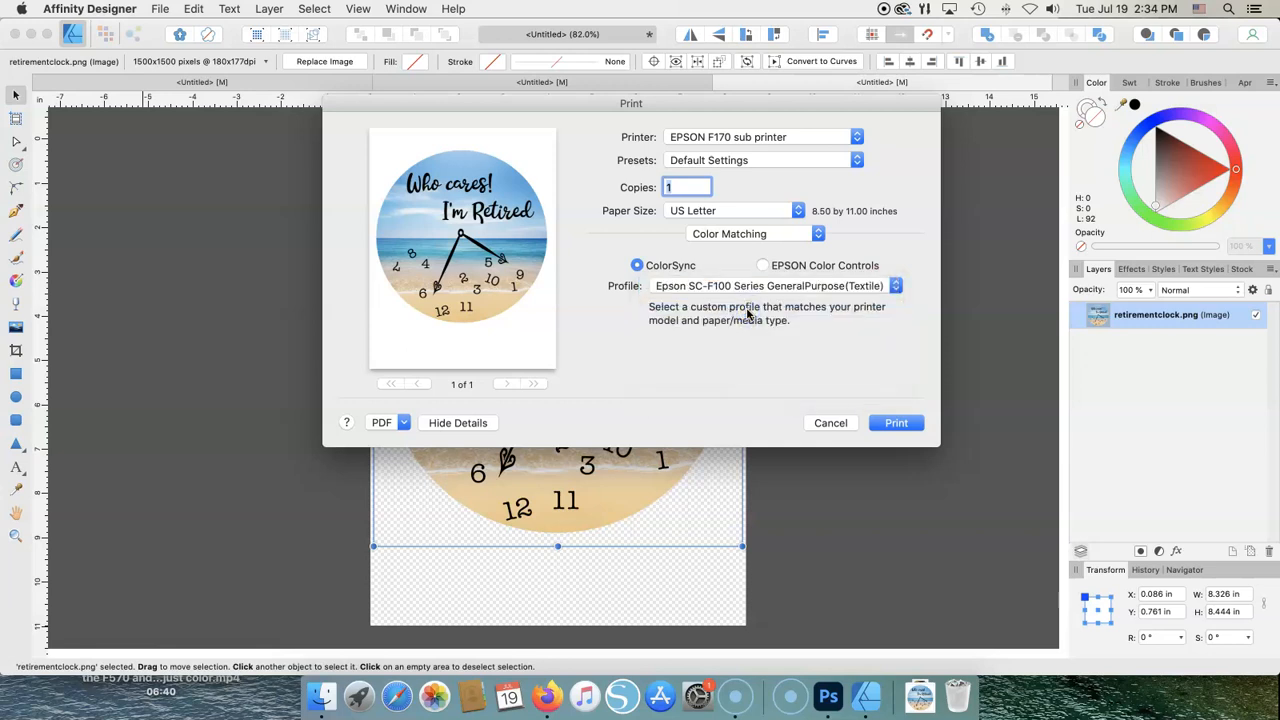
click(894, 289)
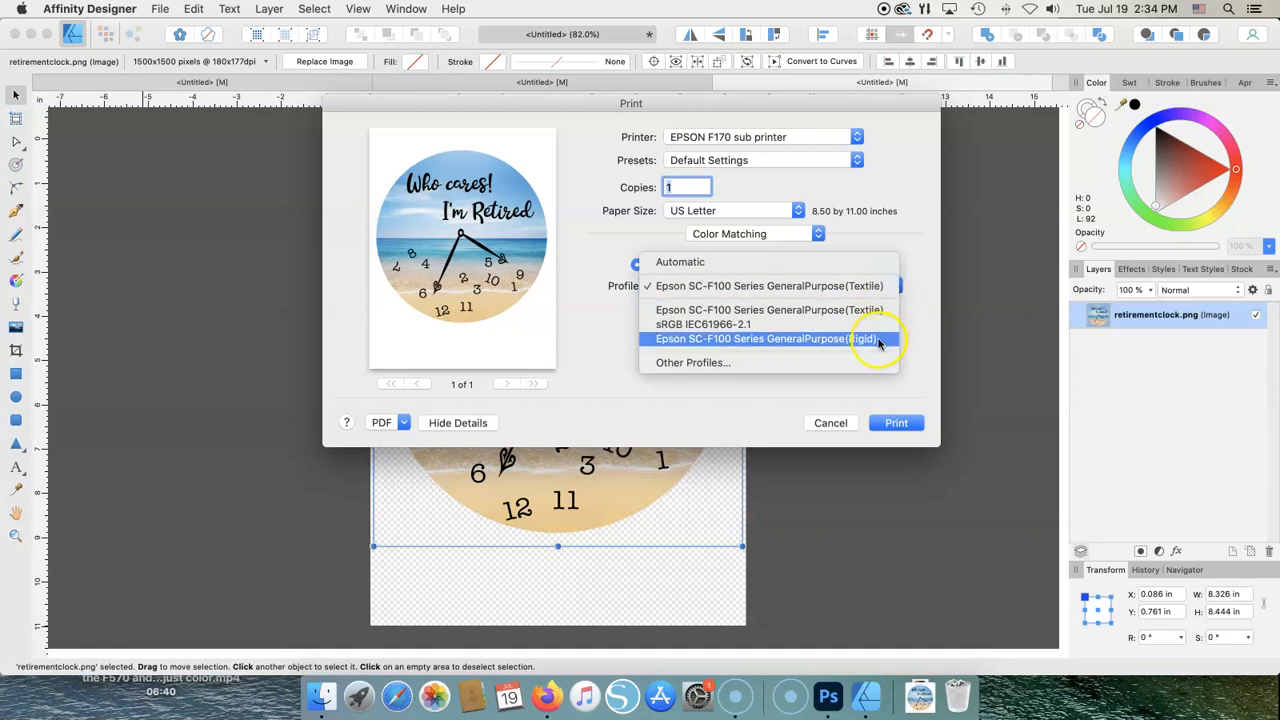
click(878, 344)
click(896, 289)
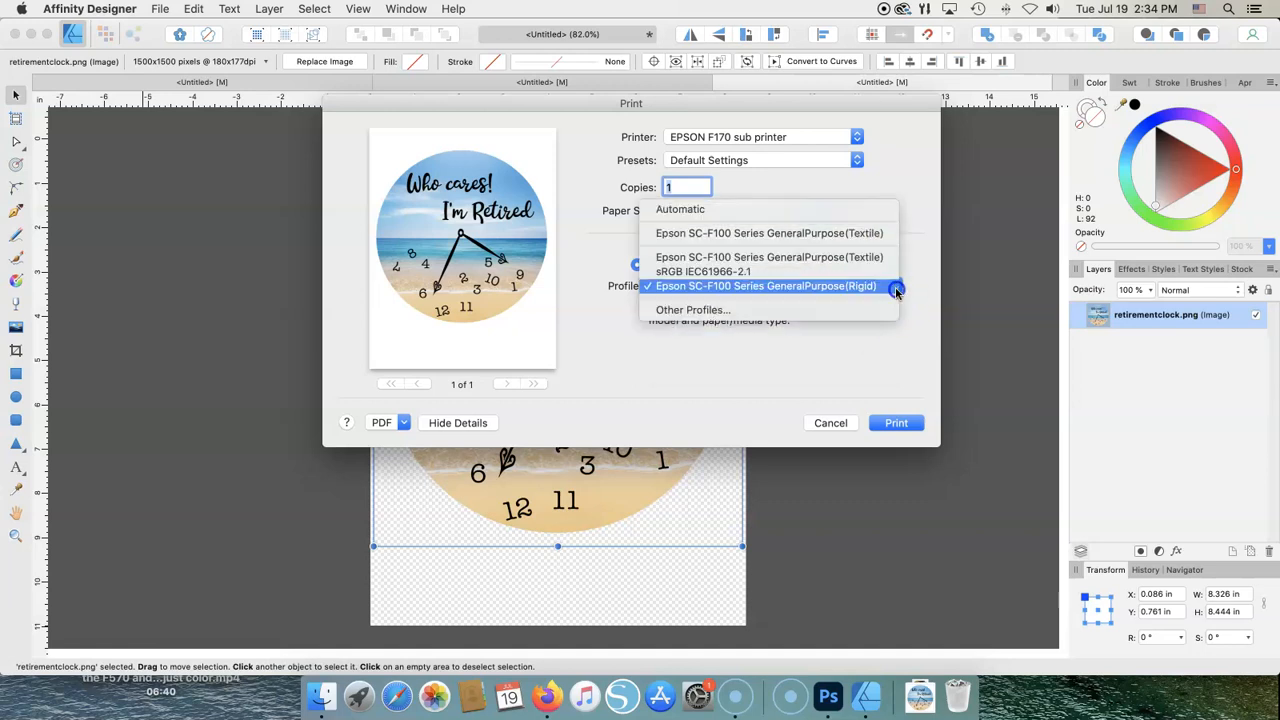
click(858, 233)
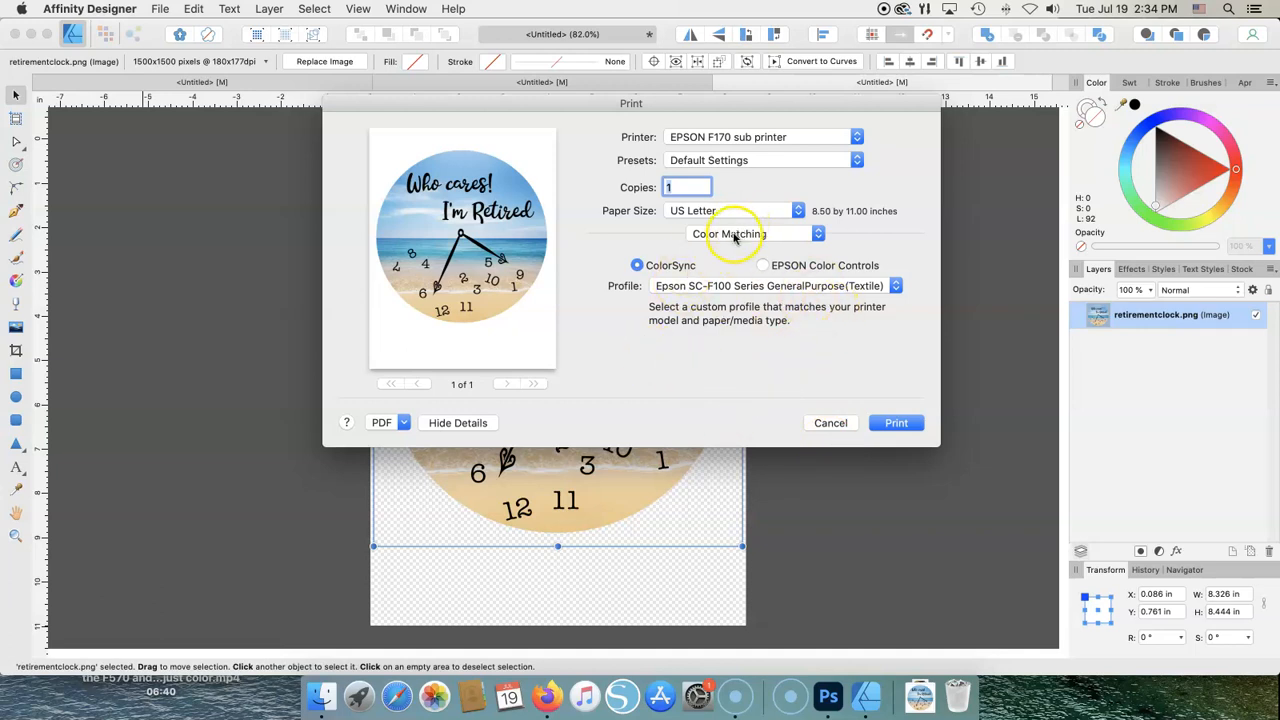
click(895, 287)
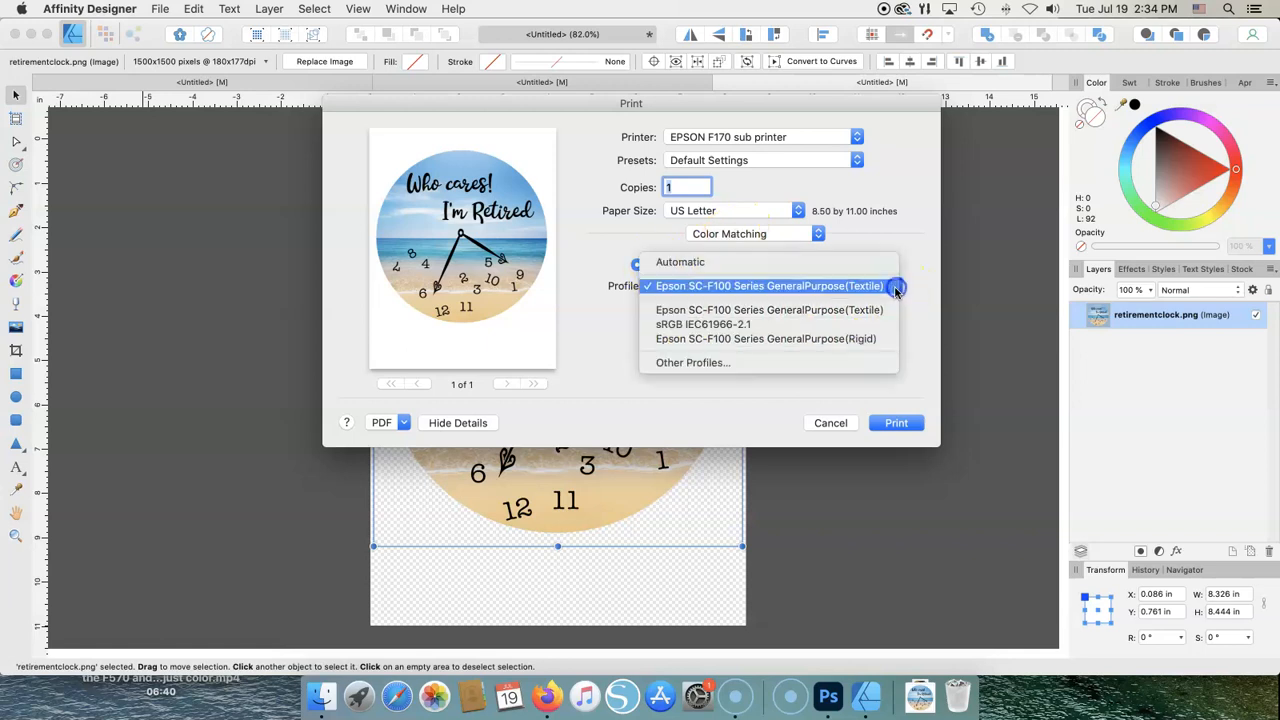
click(733, 313)
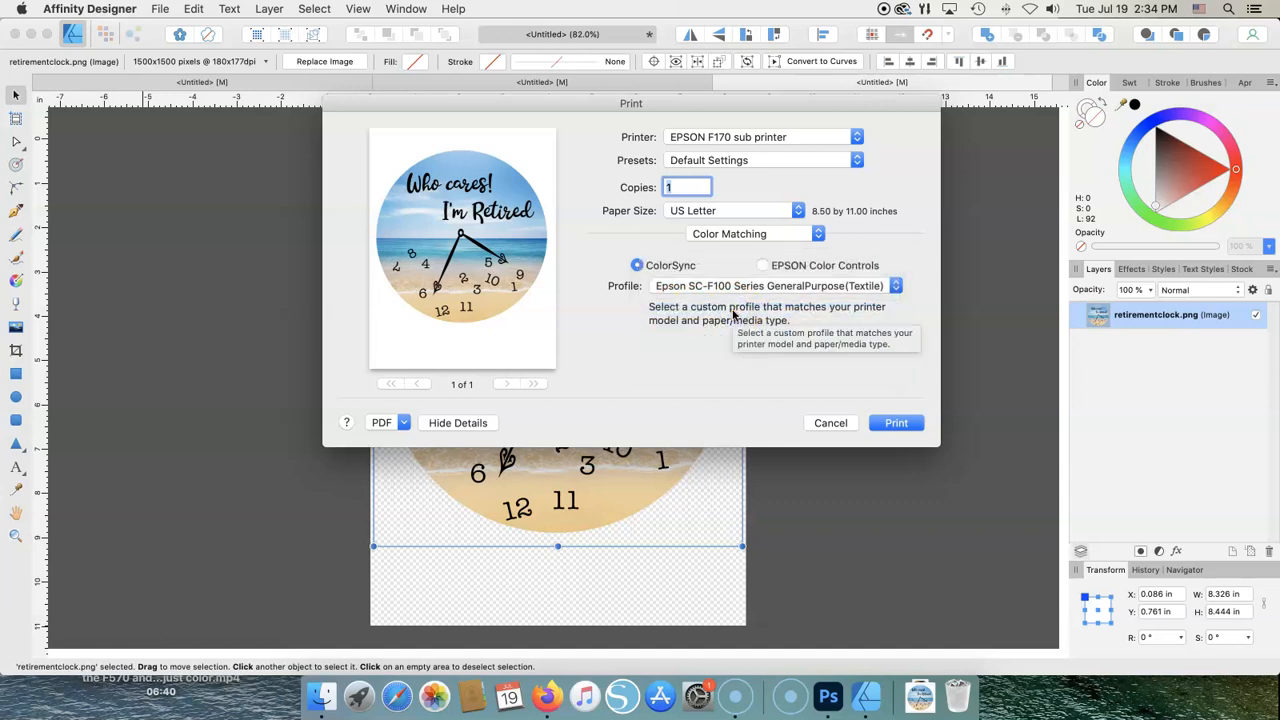
click(818, 234)
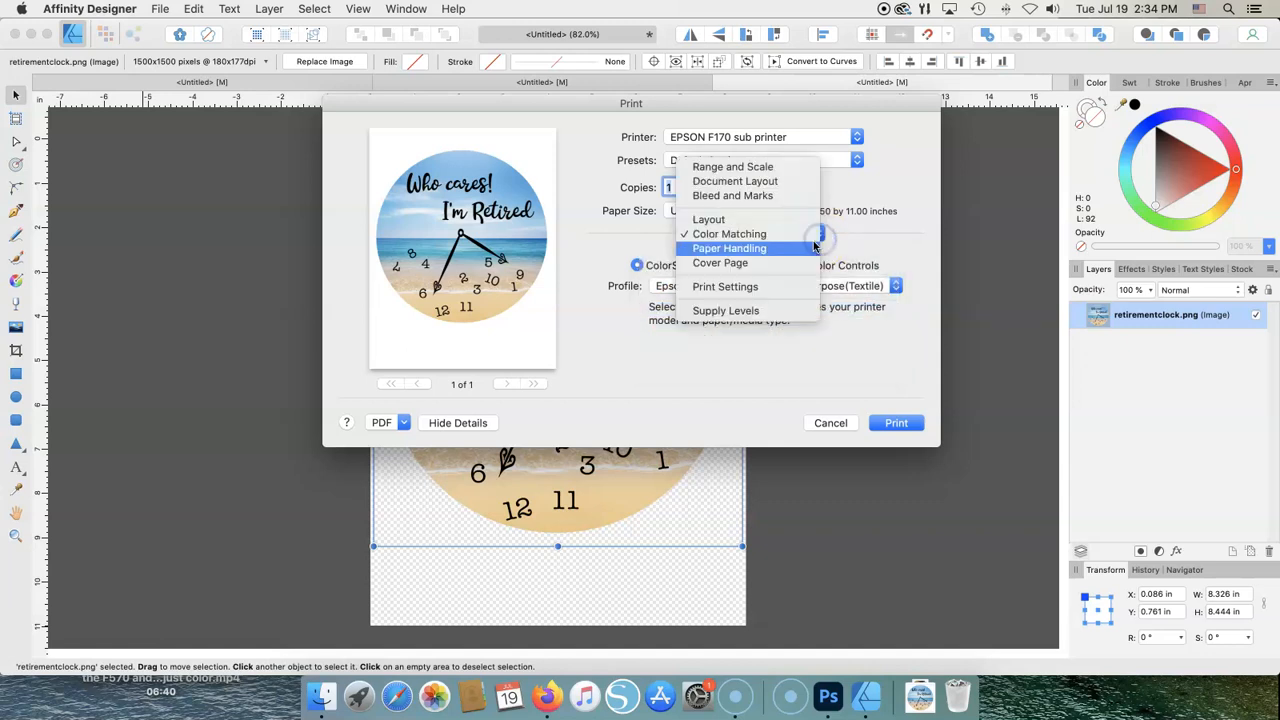
- Go past Paper Handling and Cover Page to Print Settings: DS Transfer Multi Use/Textile media, Fine quality, Mirror Image on
click(815, 247)
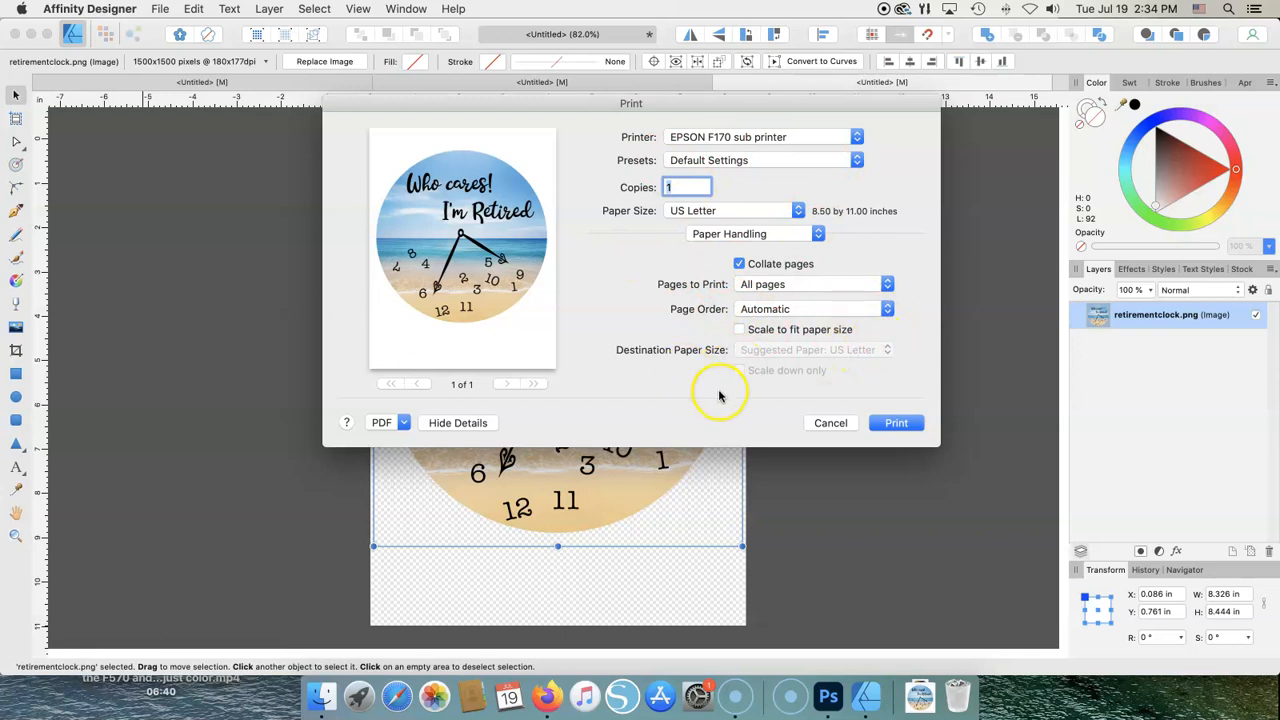
click(816, 234)
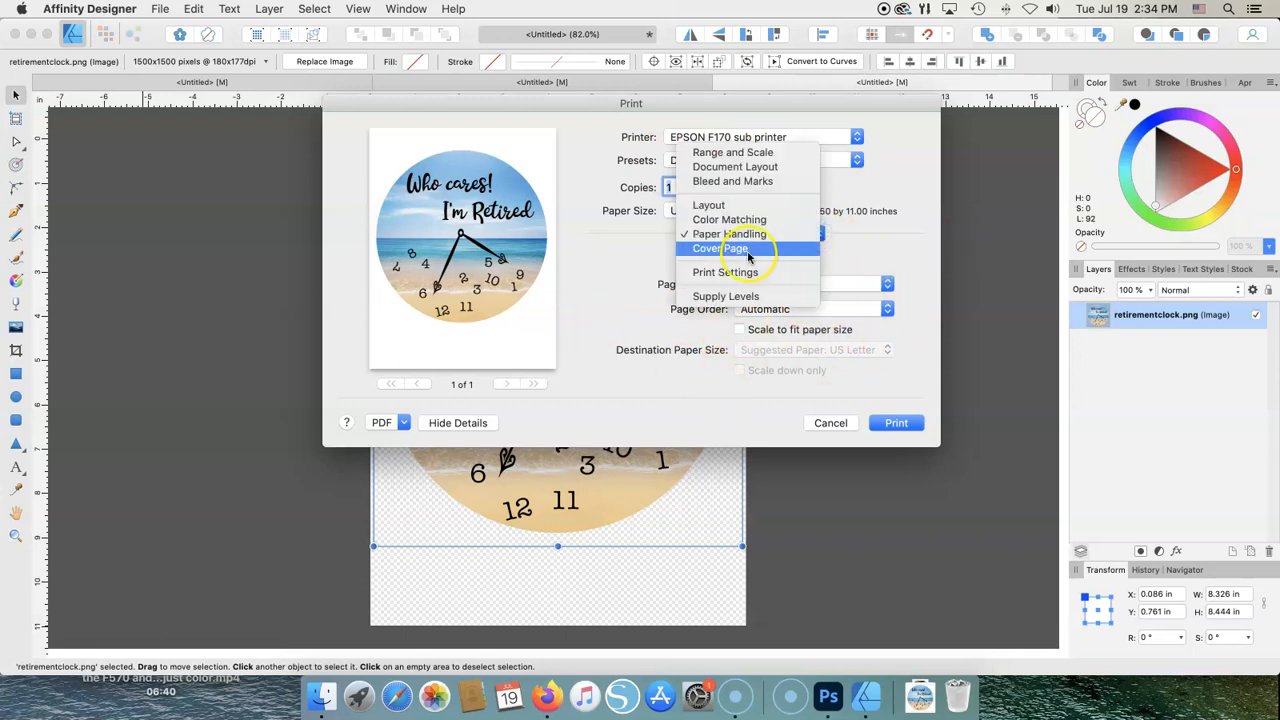
click(742, 250)
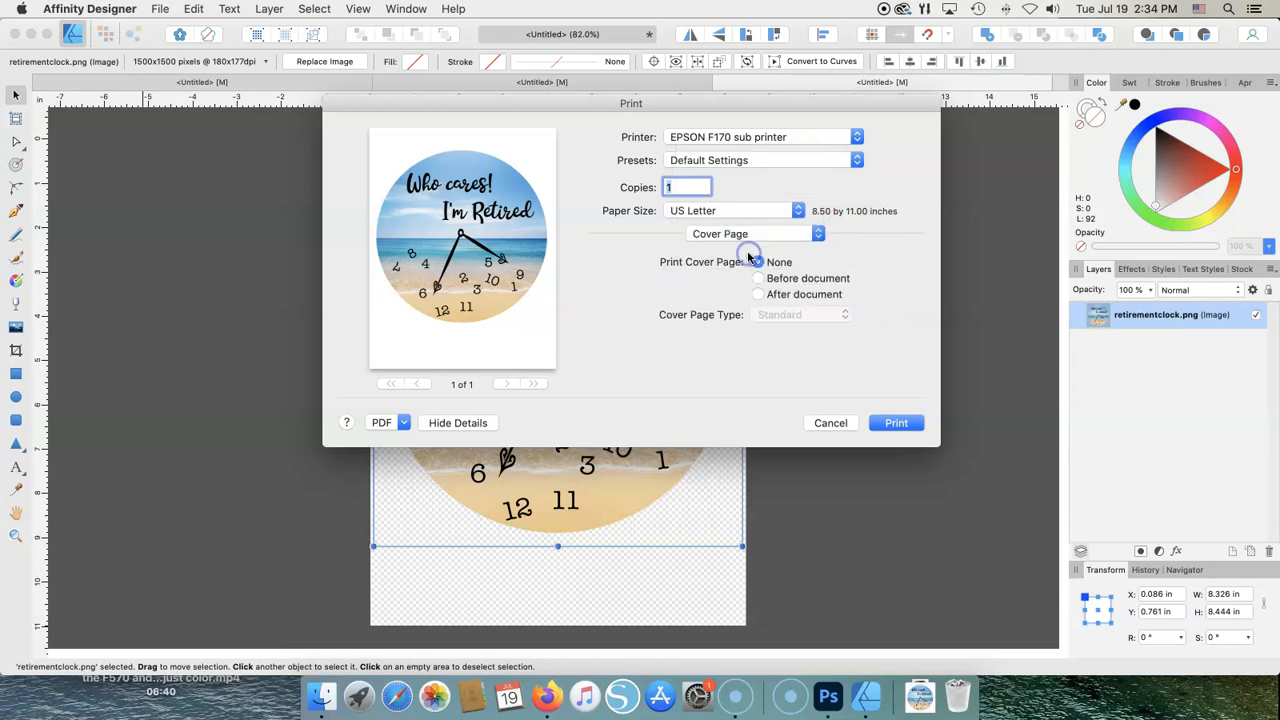
click(818, 237)
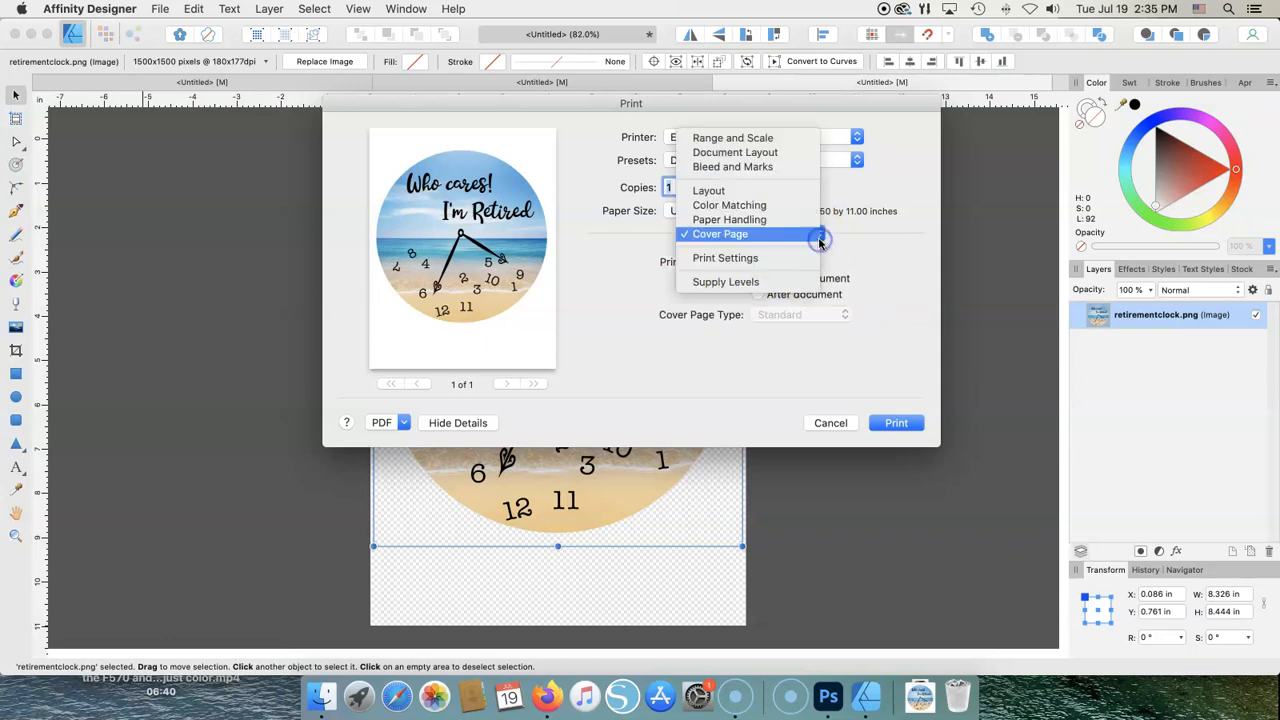
click(760, 257)
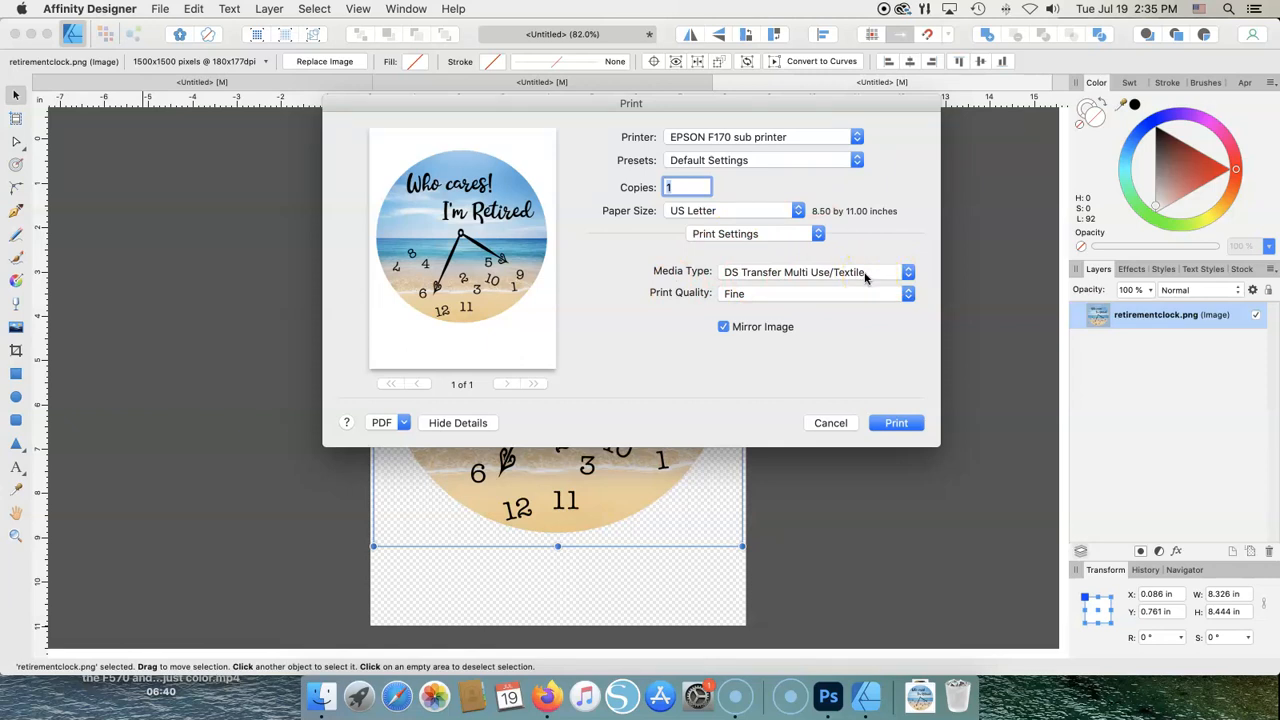
click(806, 241)
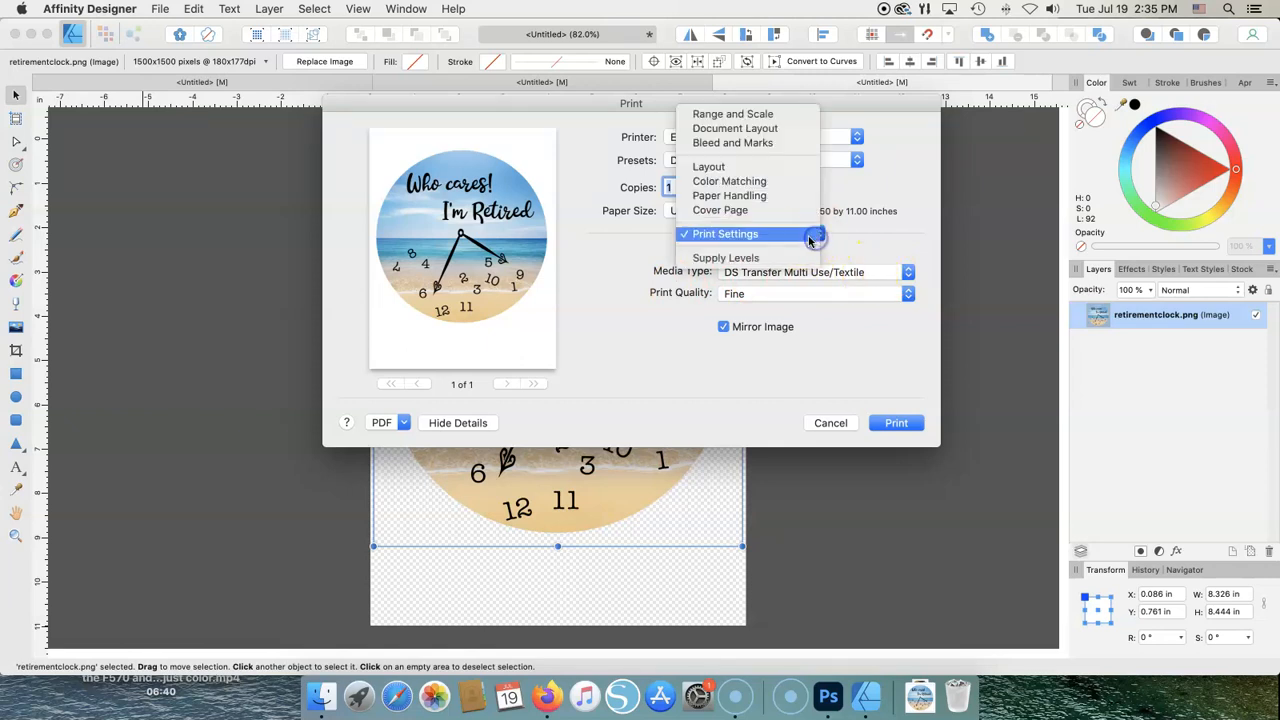
click(746, 183)
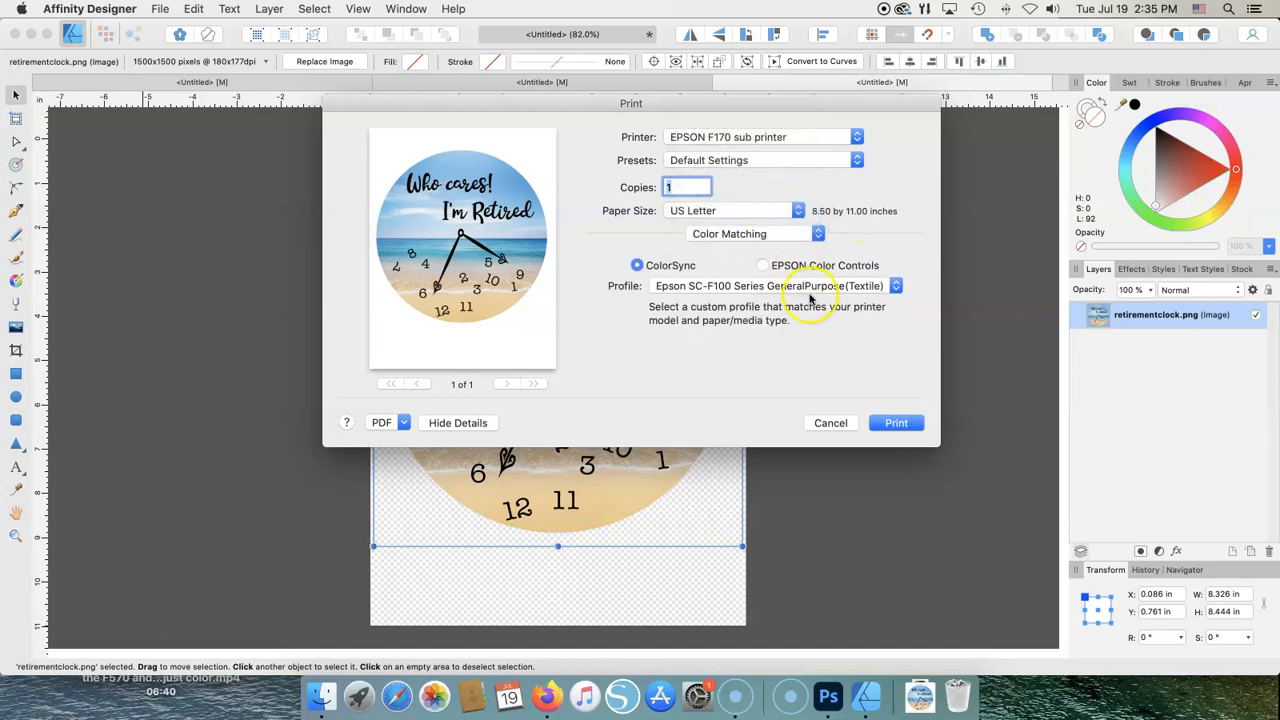
click(816, 236)
click(771, 286)
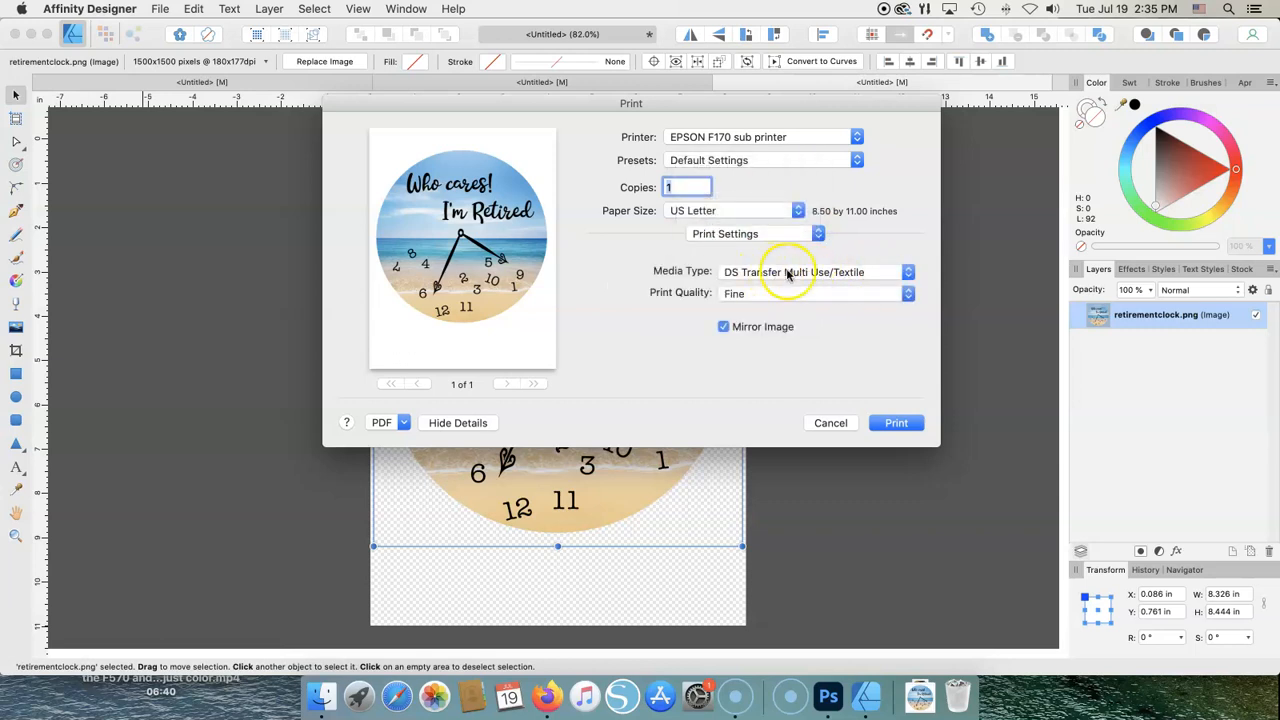
click(908, 295)
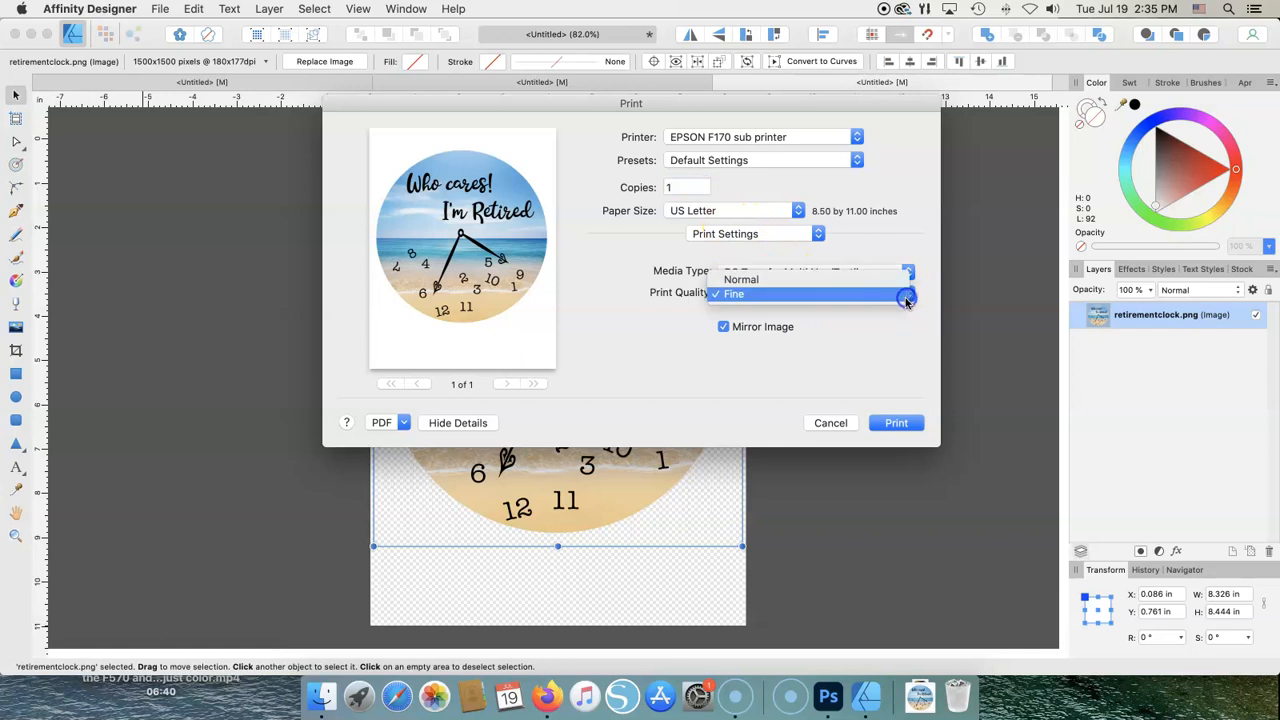
click(733, 296)
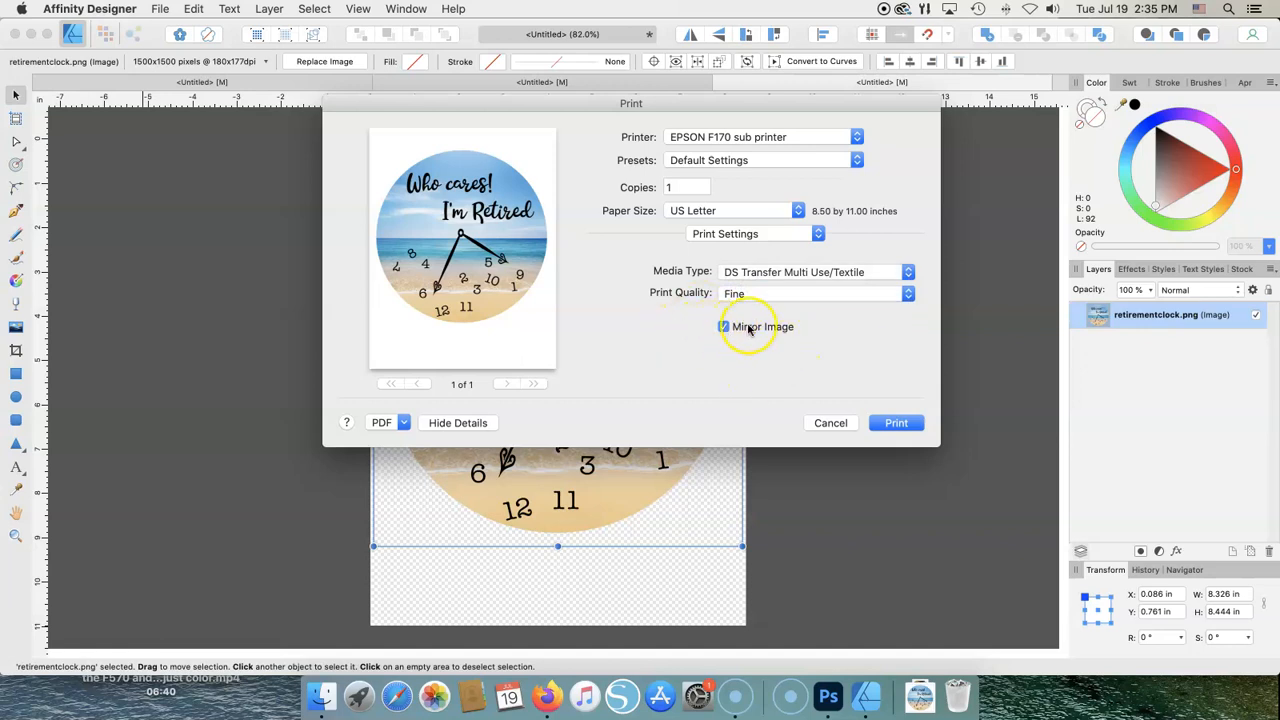
click(908, 296)
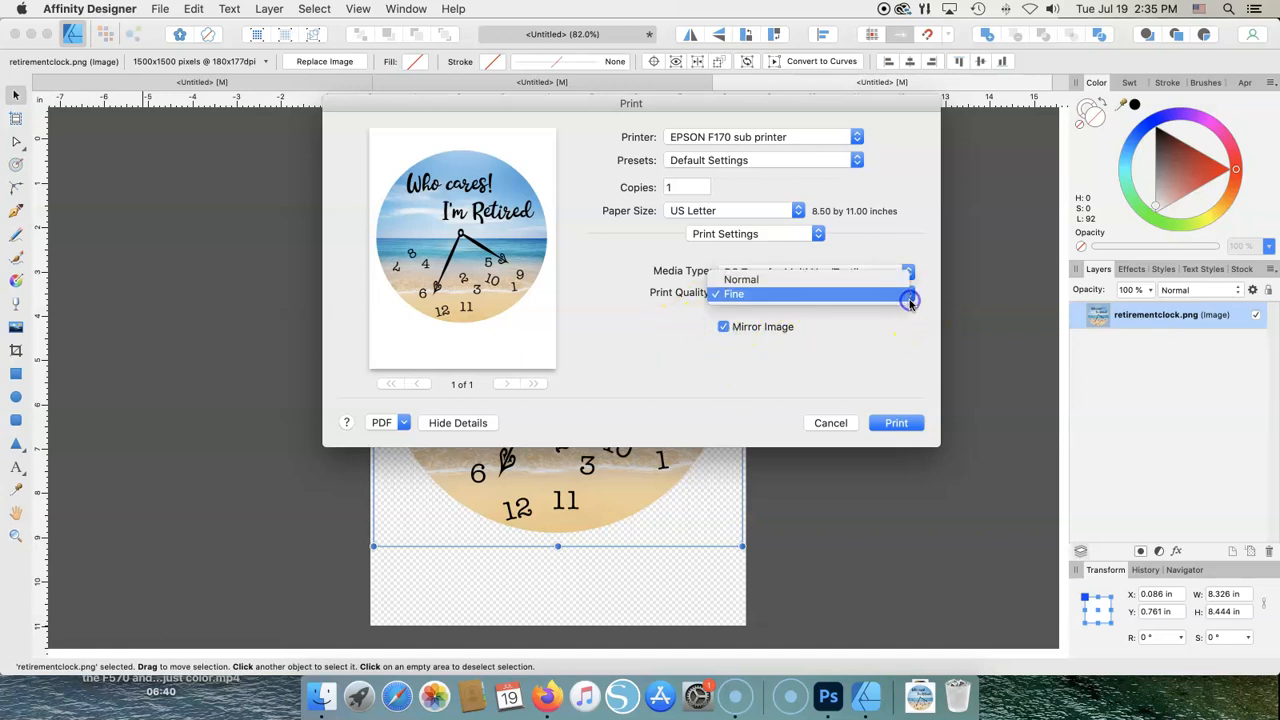
click(776, 292)
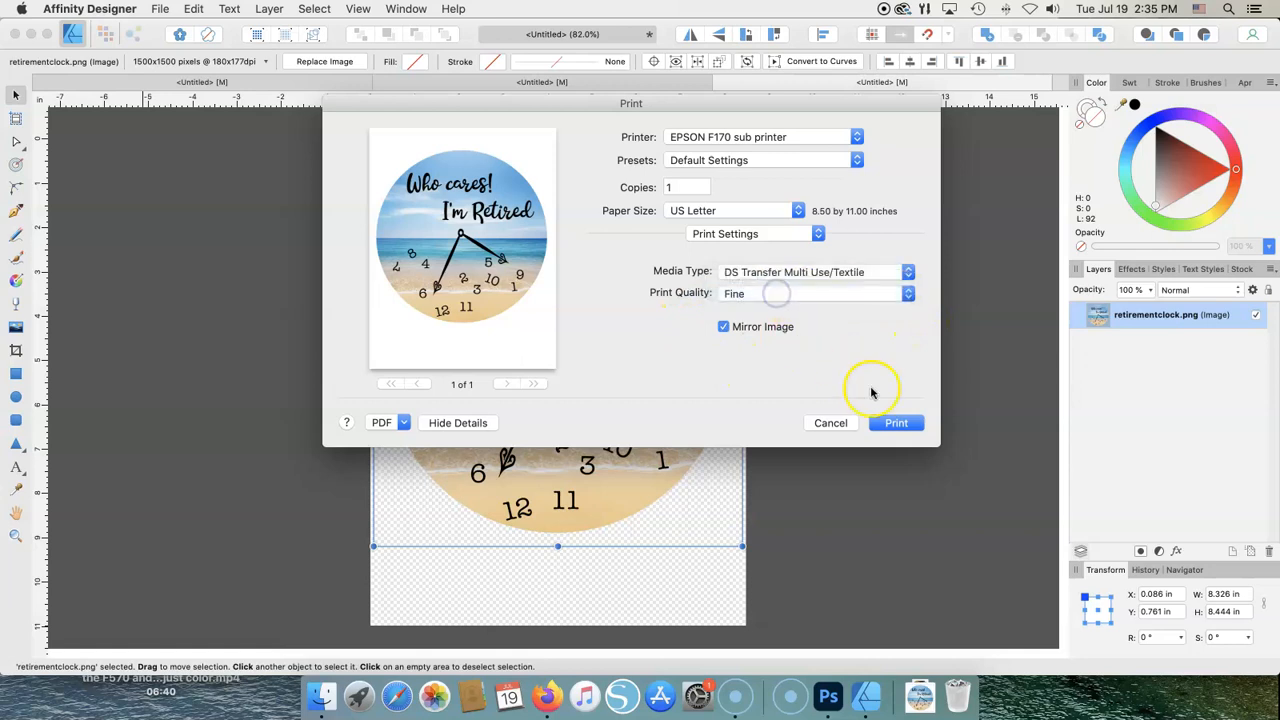
click(818, 236)
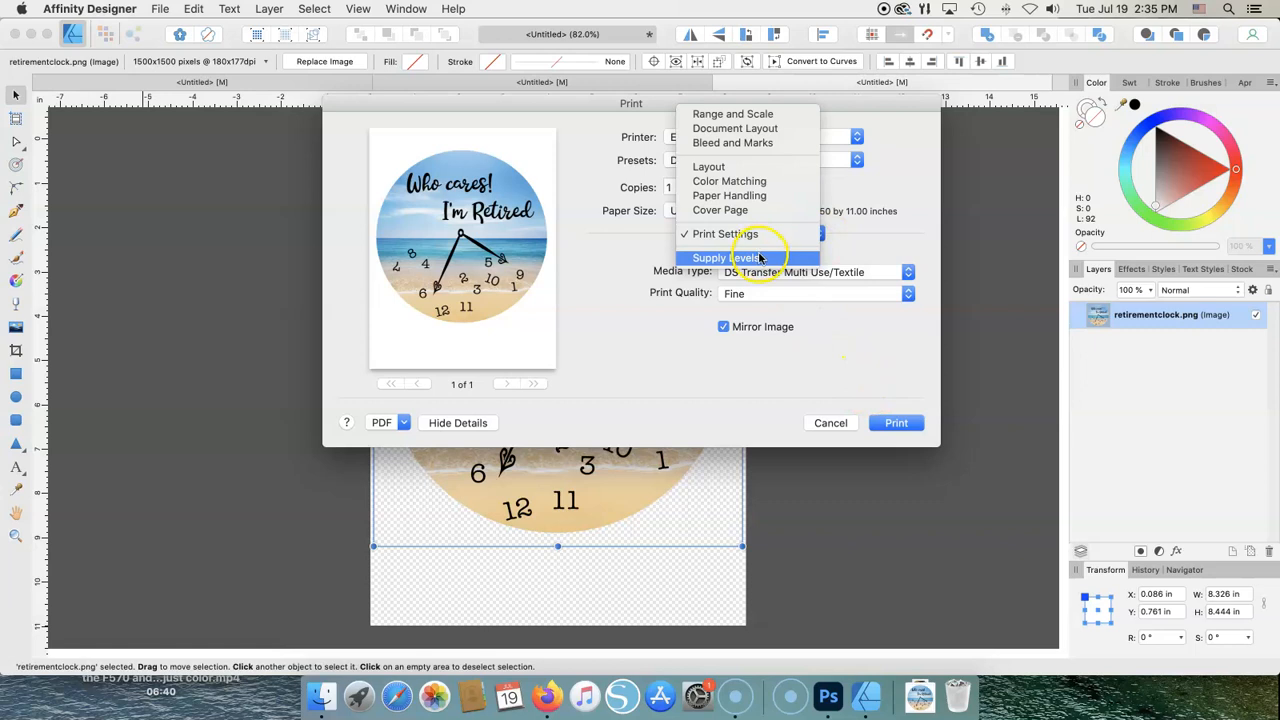
click(914, 177)
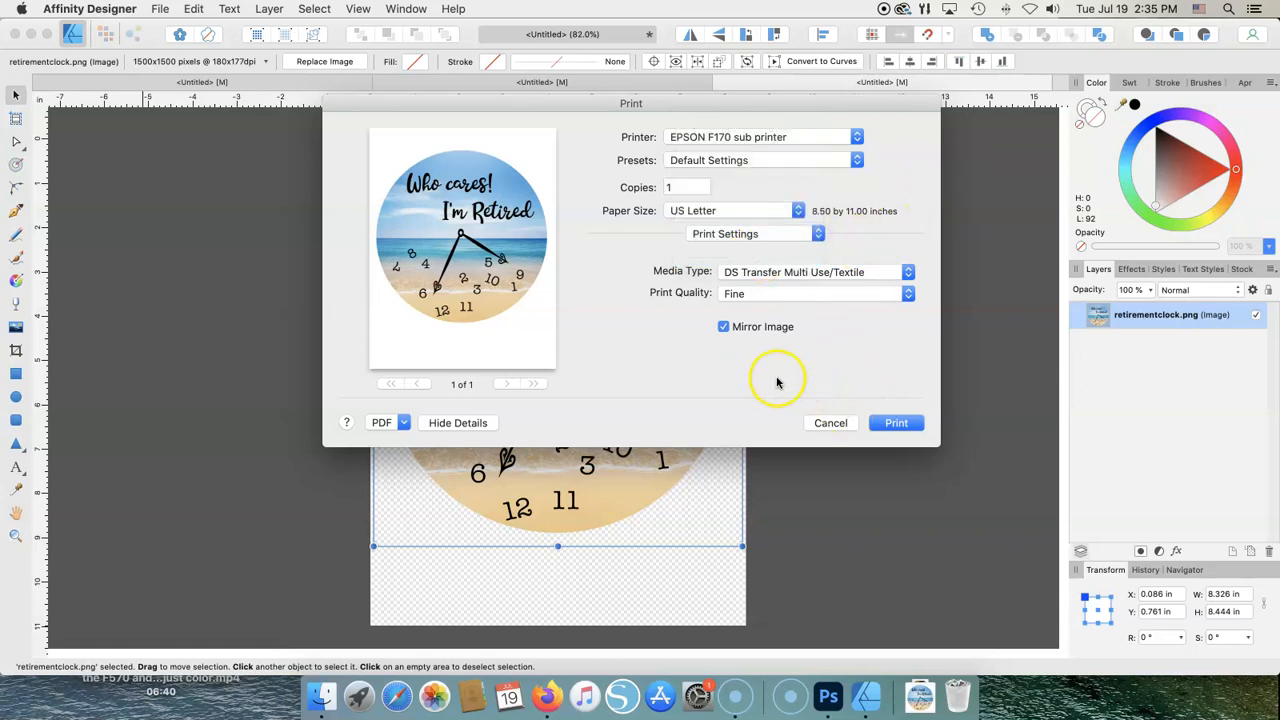
- Cancel the Print dialog without printing, leaving the beach clock on its Letter page
click(890, 426)
click(833, 427)
click(835, 429)
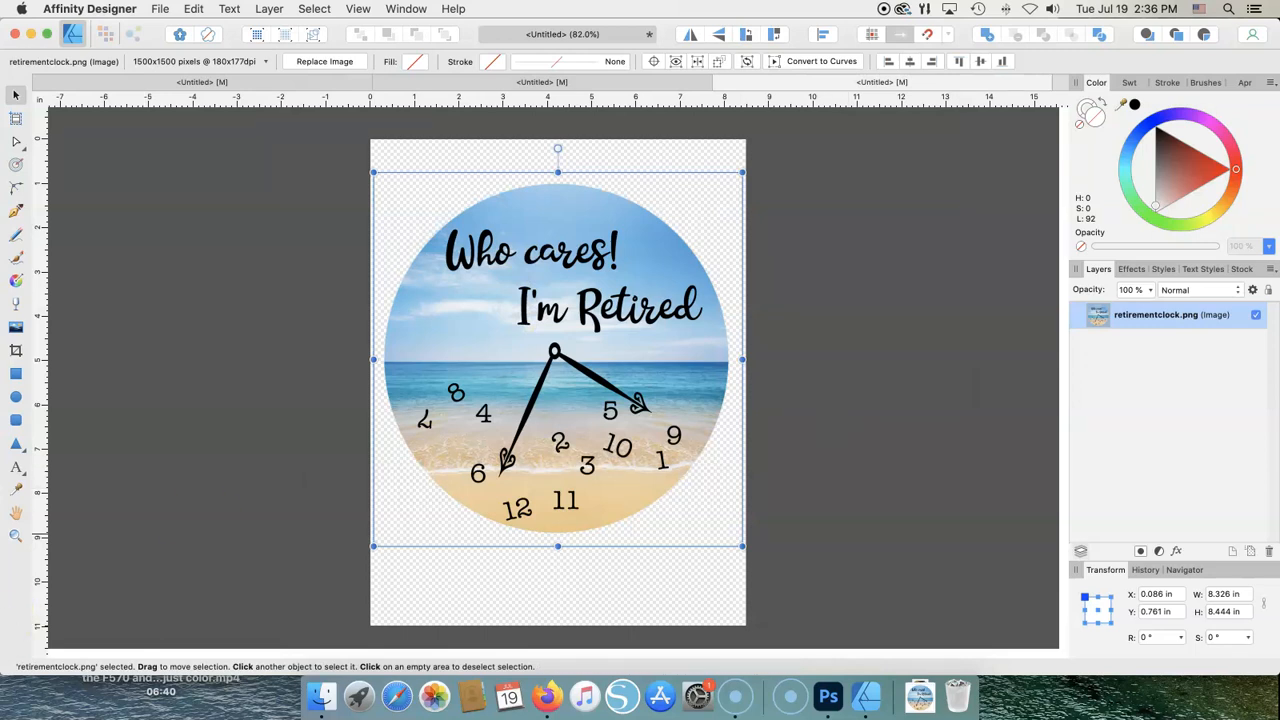